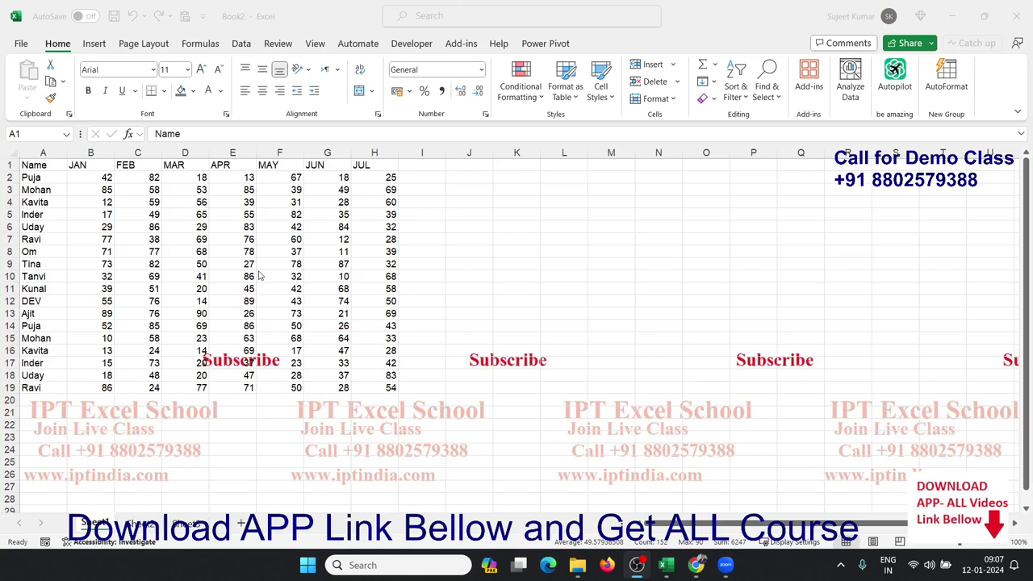
Step: Select the whole Name and JAN–JUL table, then deselect it by picking cell F7
key("ctrl+a")
left_click(267, 241)
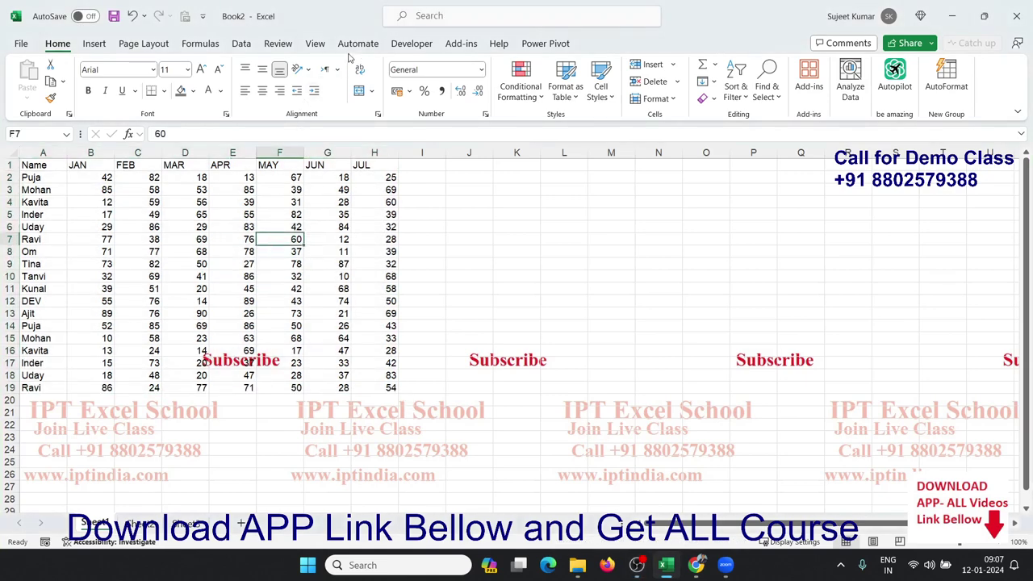
Step: Open the VBA editor, tile it left of Excel, and insert a new empty Module1
left_click(412, 43)
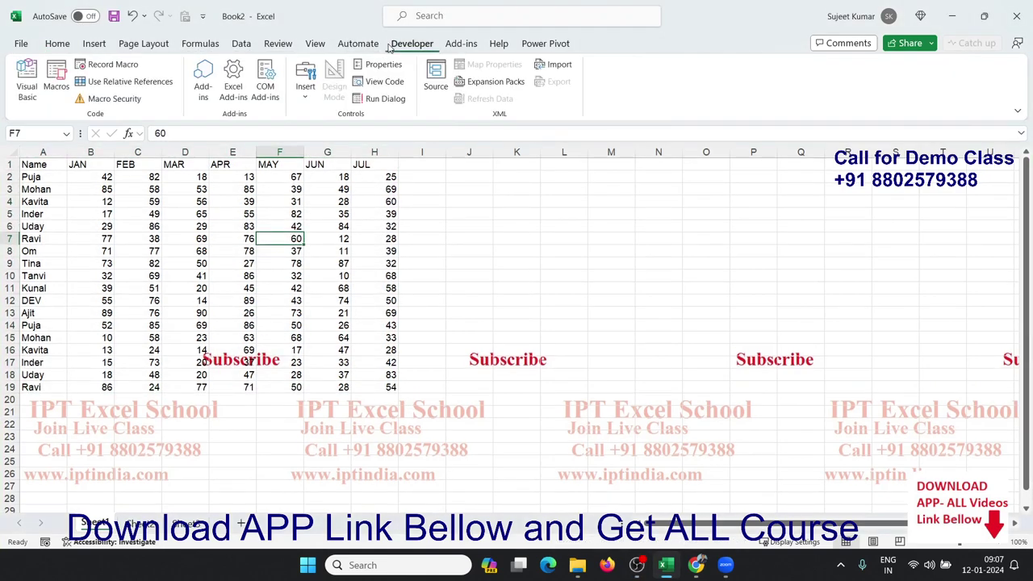
left_click(27, 81)
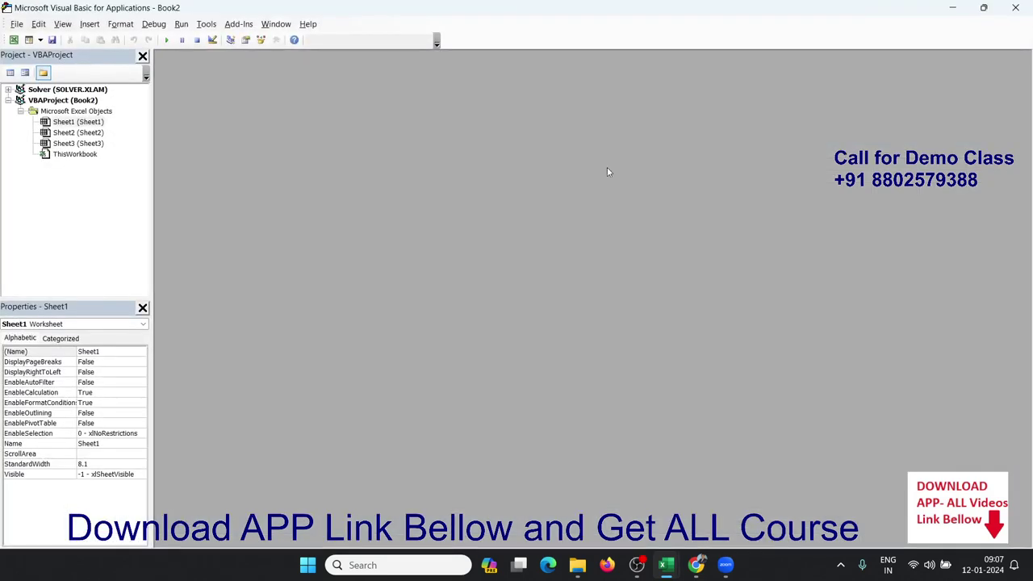
mouse_move(984, 8)
left_click(985, 14)
left_click(985, 16)
mouse_move(982, 15)
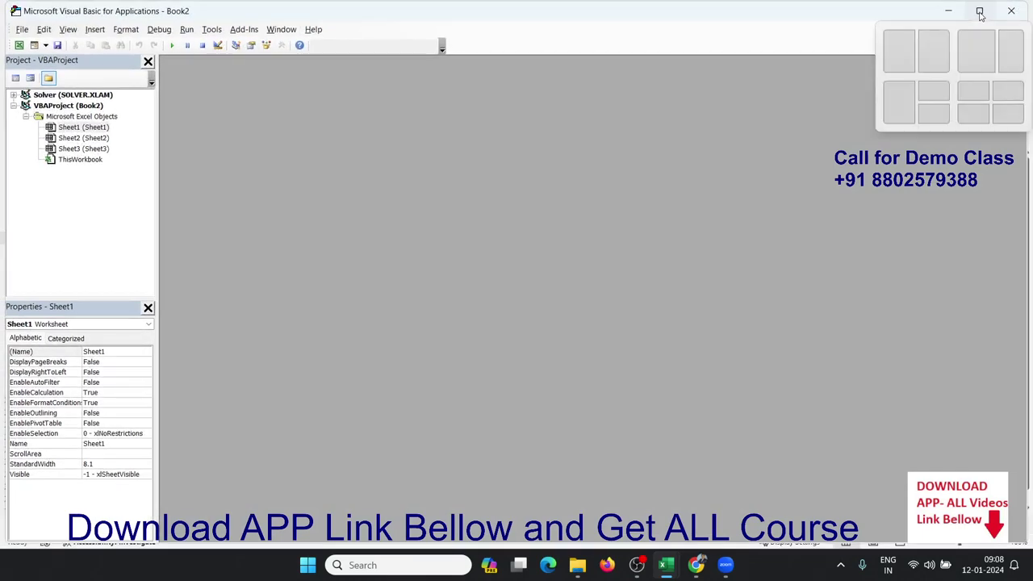
left_click(899, 46)
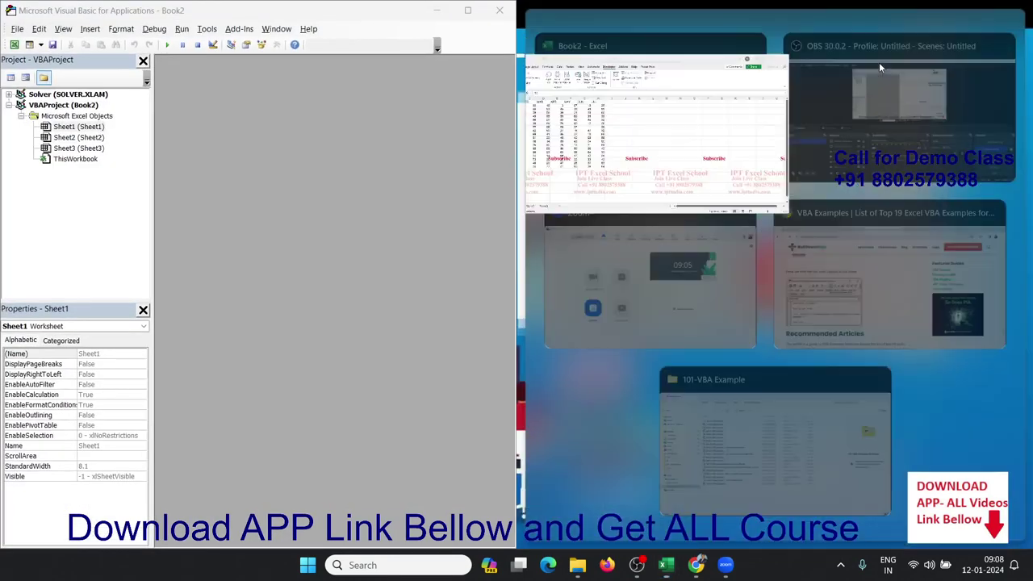
left_click(679, 151)
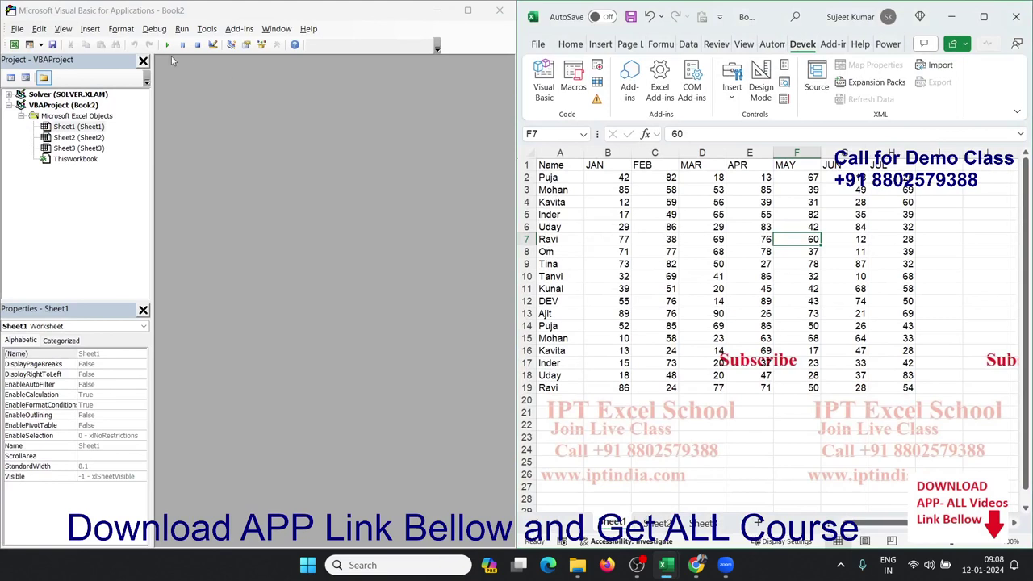
left_click(87, 29)
left_click(101, 72)
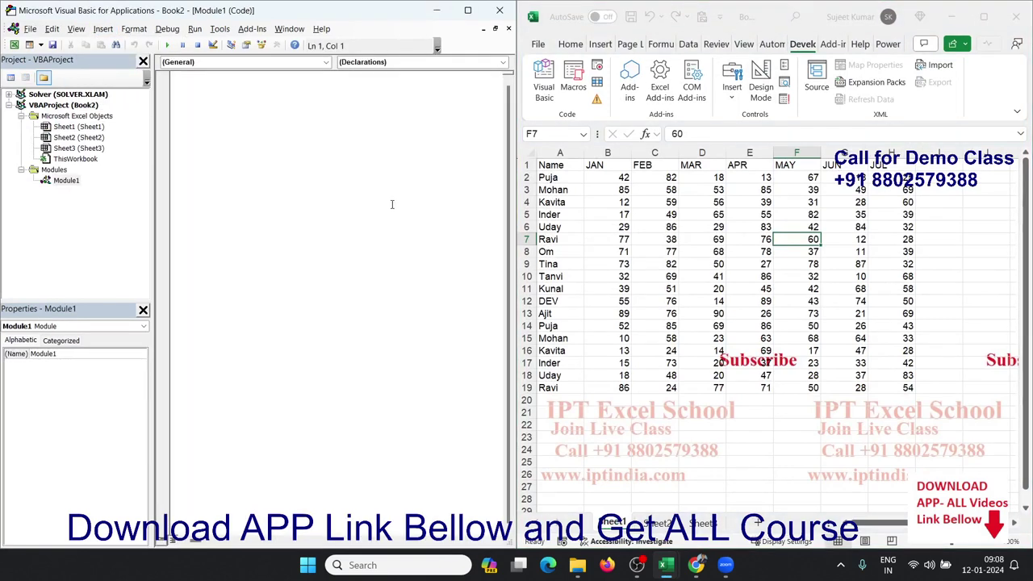
Step: Start a Sub Sam_11() macro in Module1, noting A20 as the first empty cell
type("sub ")
type("Sam")
type("_1")
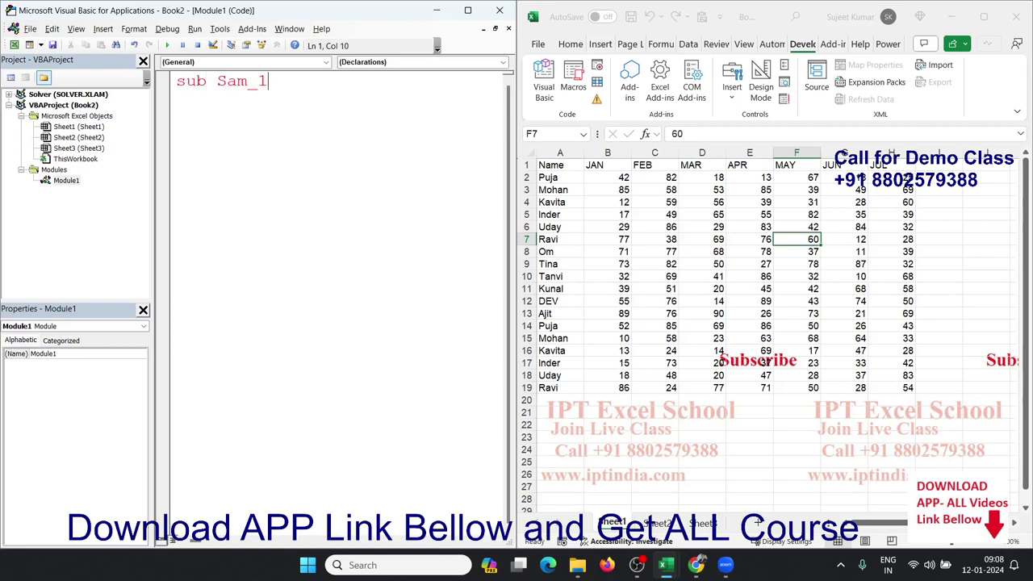
type("1()")
key("Return")
key("Return")
key("Return")
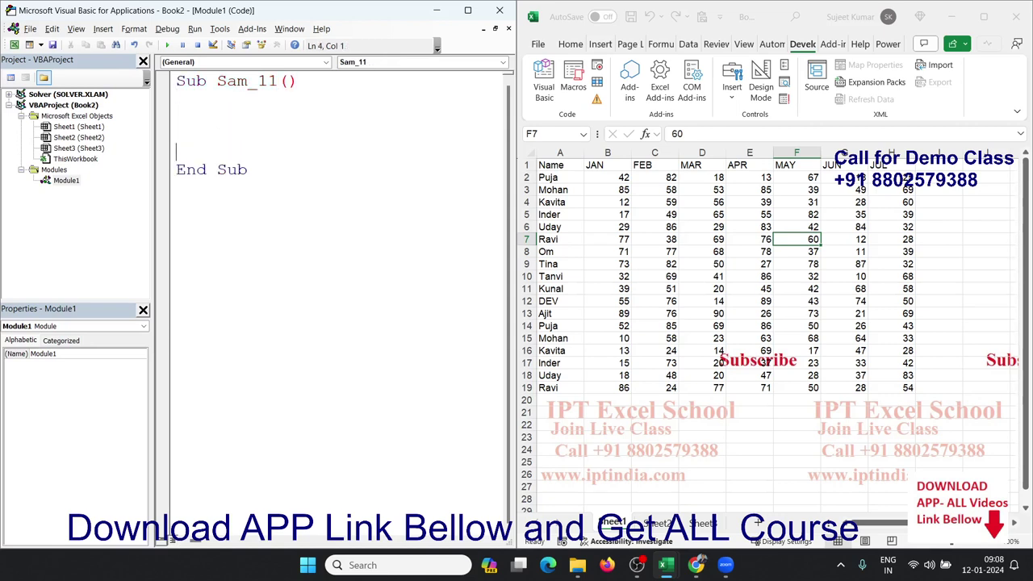
key("Return")
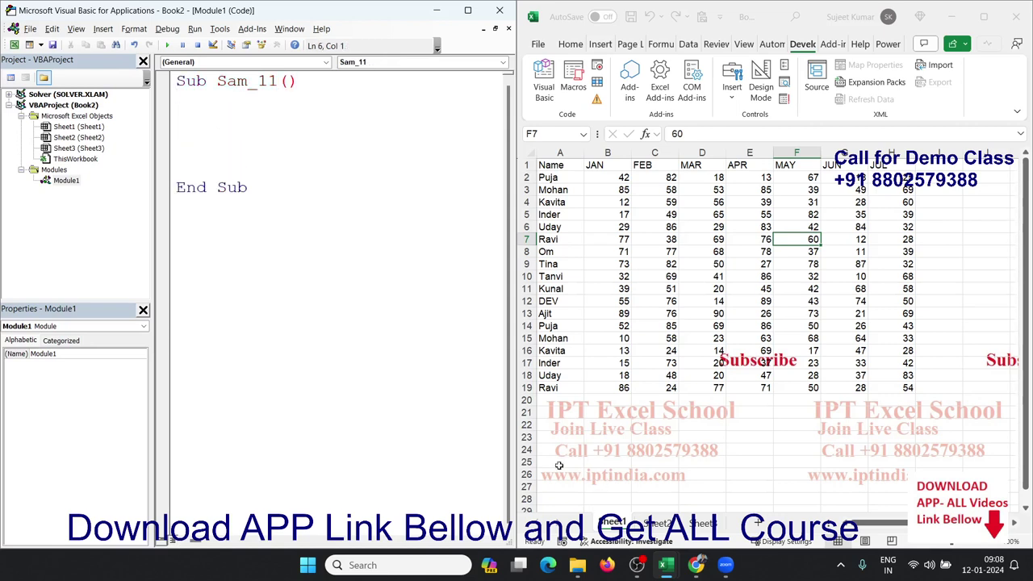
left_click(545, 401)
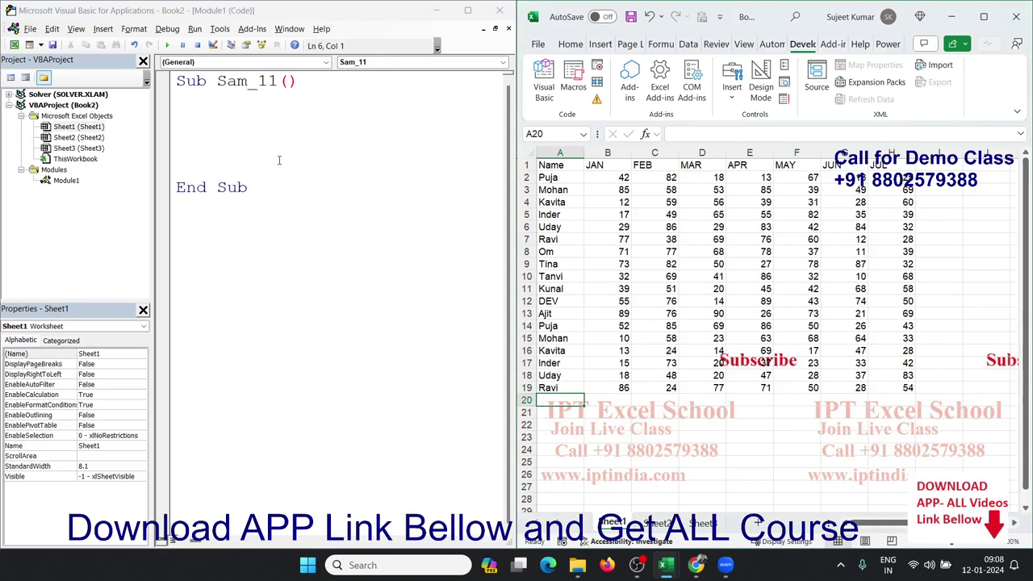
left_click(217, 135)
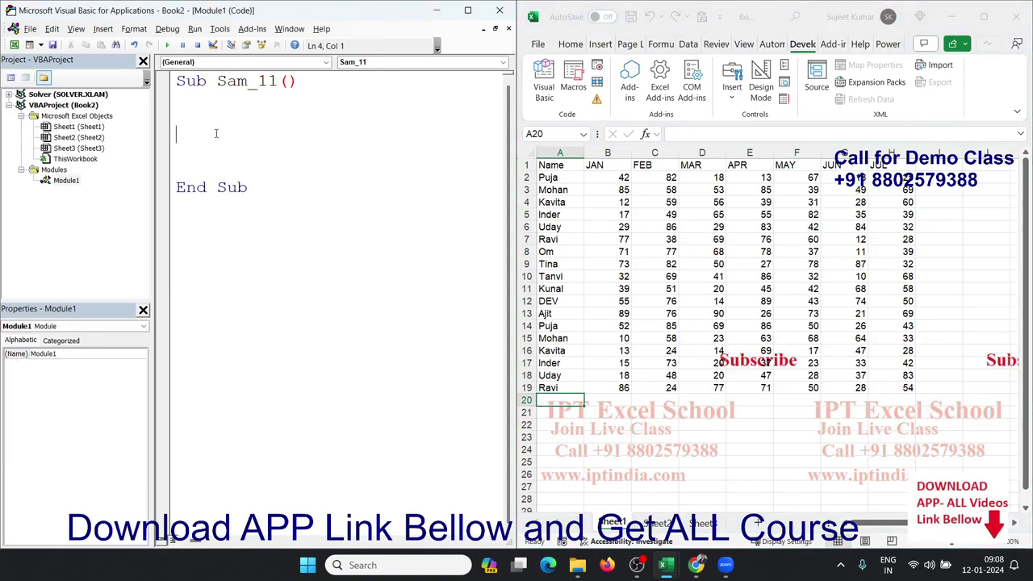
Step: Write Range("A65000").End(xlUp).Offset(1, 0).Select as Sam_11's body and widen the editor
type("range")
type("(\"A")
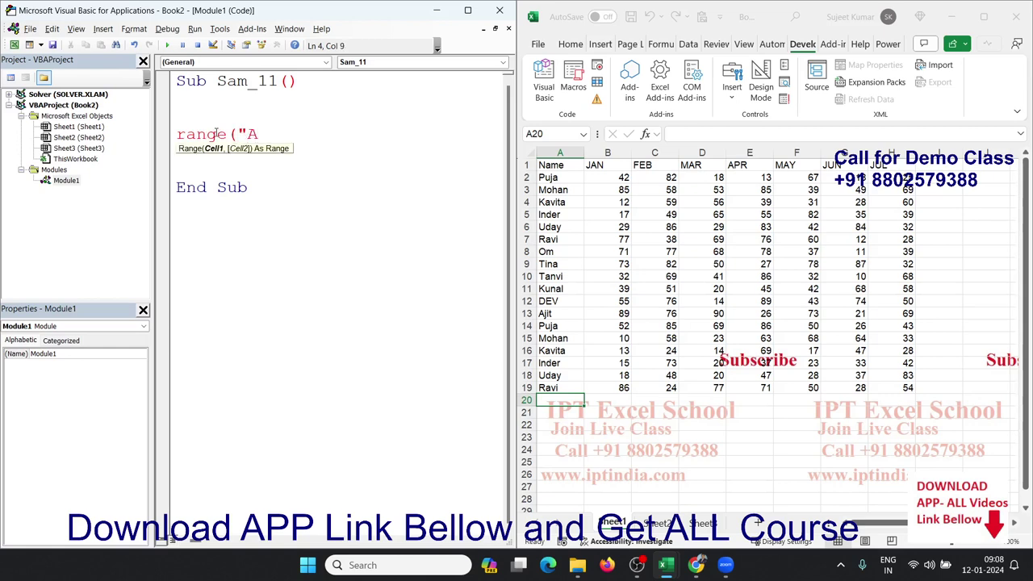
type("65000")
type("\"0")
type(".en")
key("BackSpace")
key("BackSpace")
key("BackSpace")
key("BackSpace")
type(").en")
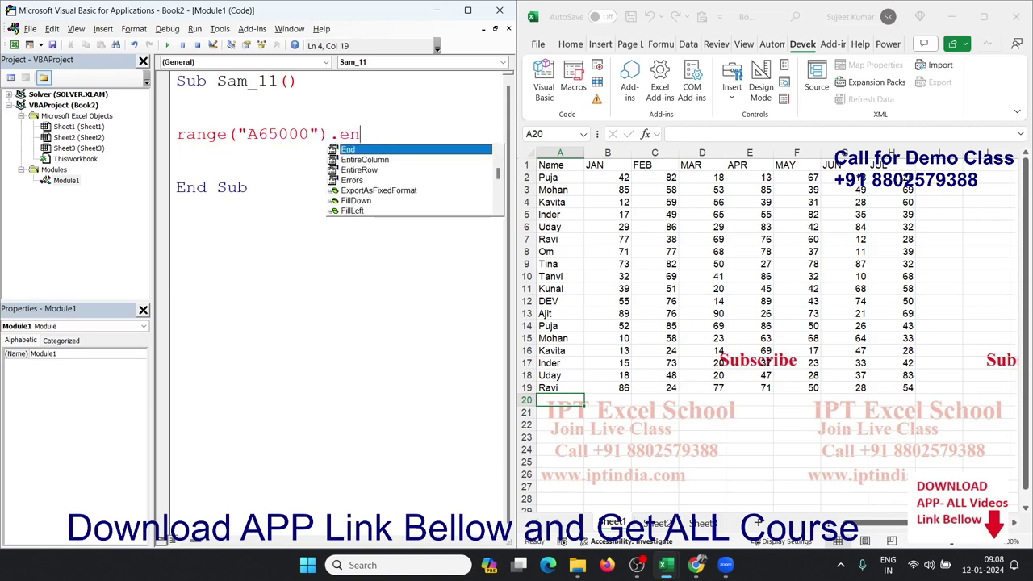
key("Tab")
type("(")
key("Down")
key("Down")
key("Down")
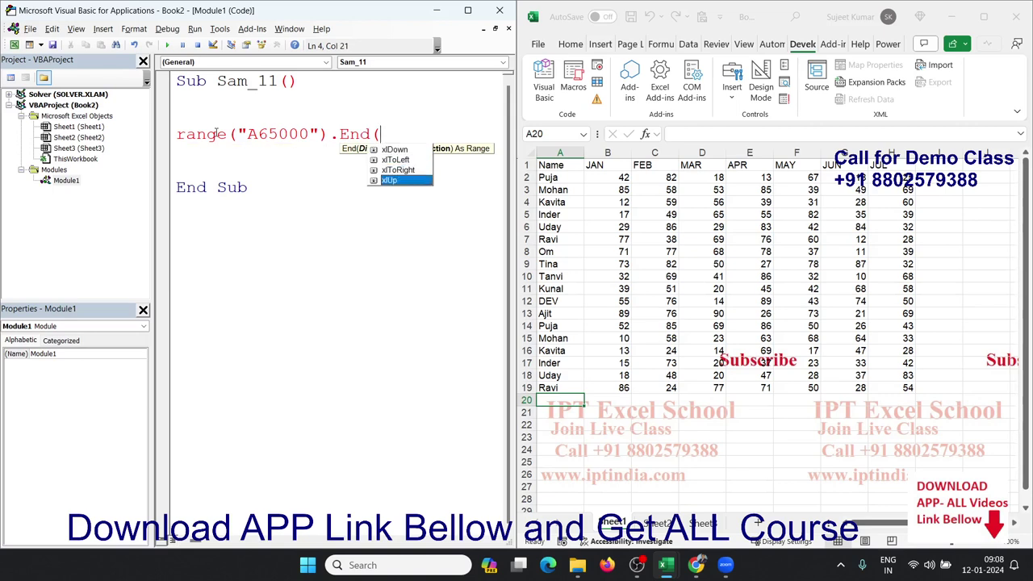
key("Tab")
type(").")
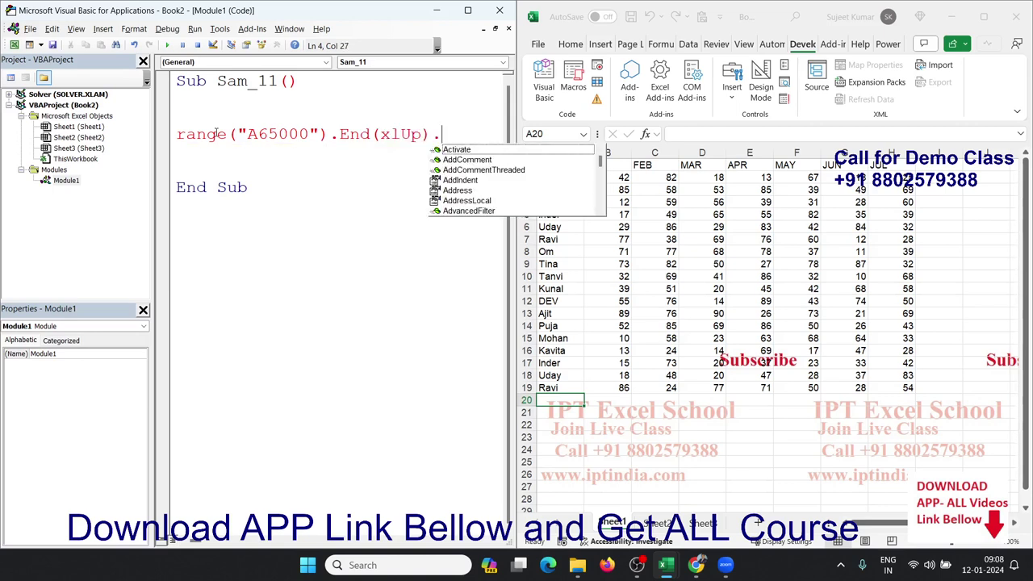
type("s")
key("BackSpace")
type("of")
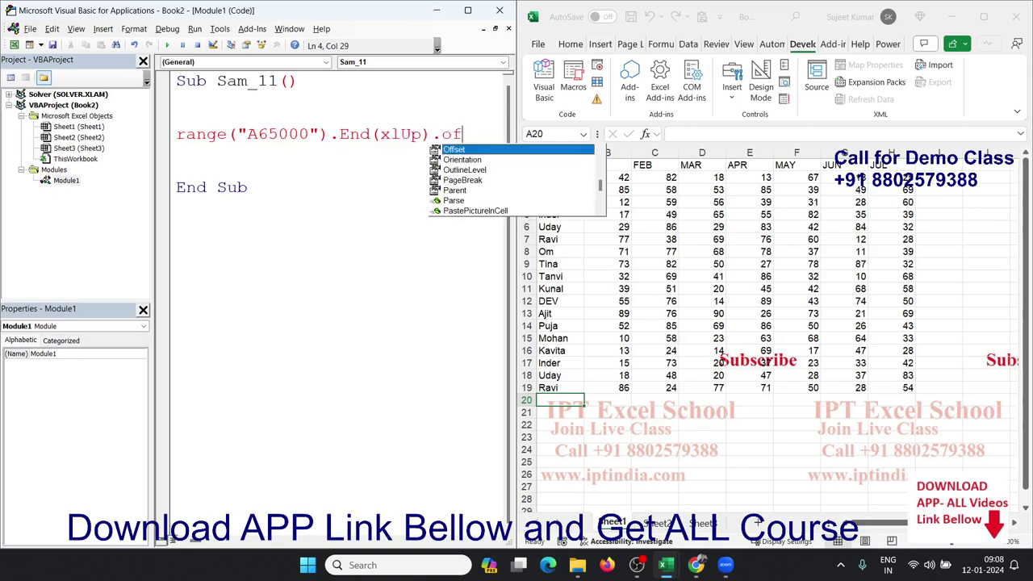
key("Tab")
type("(1")
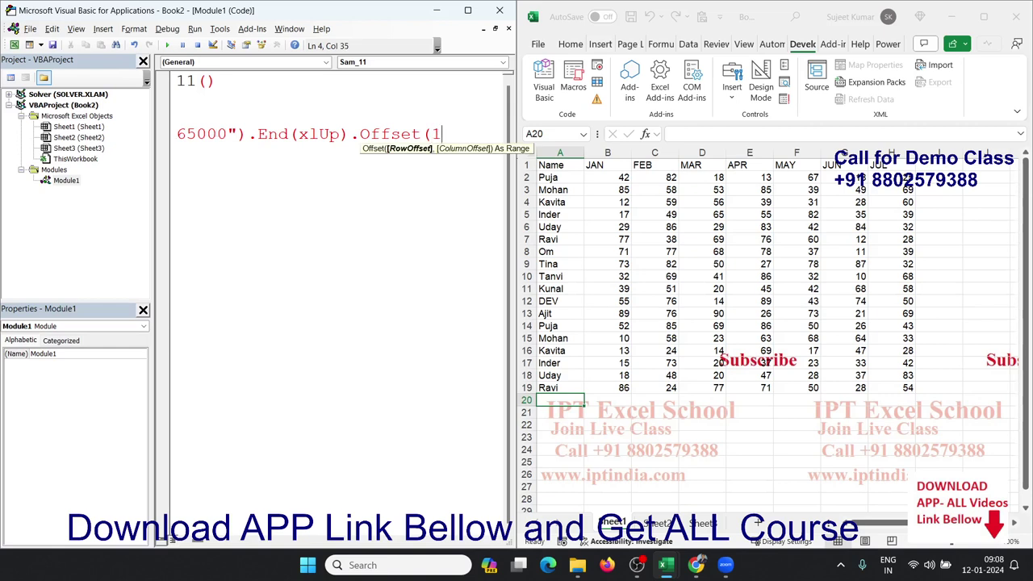
type(",0).")
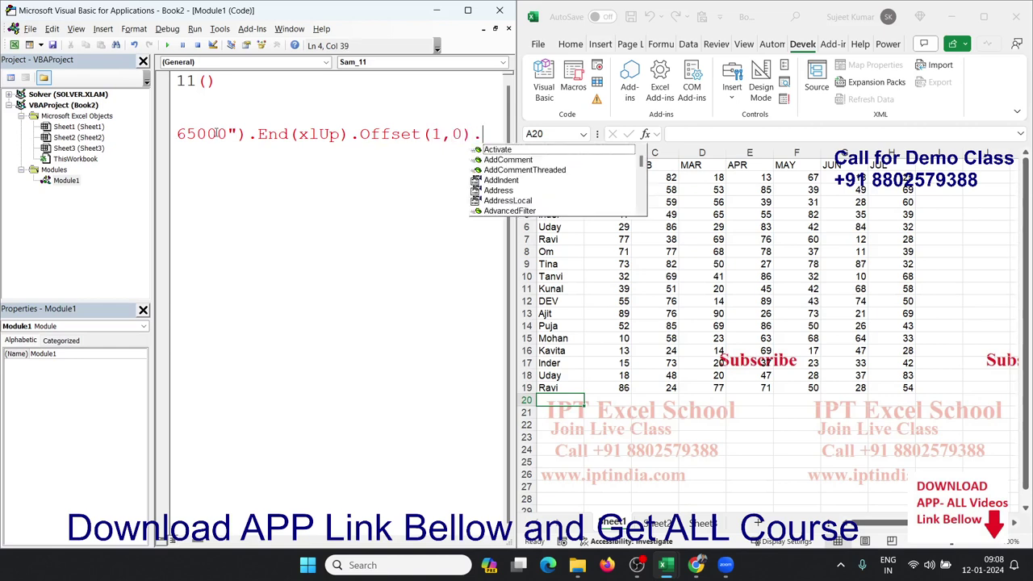
type("se")
key("Tab")
left_click(223, 202)
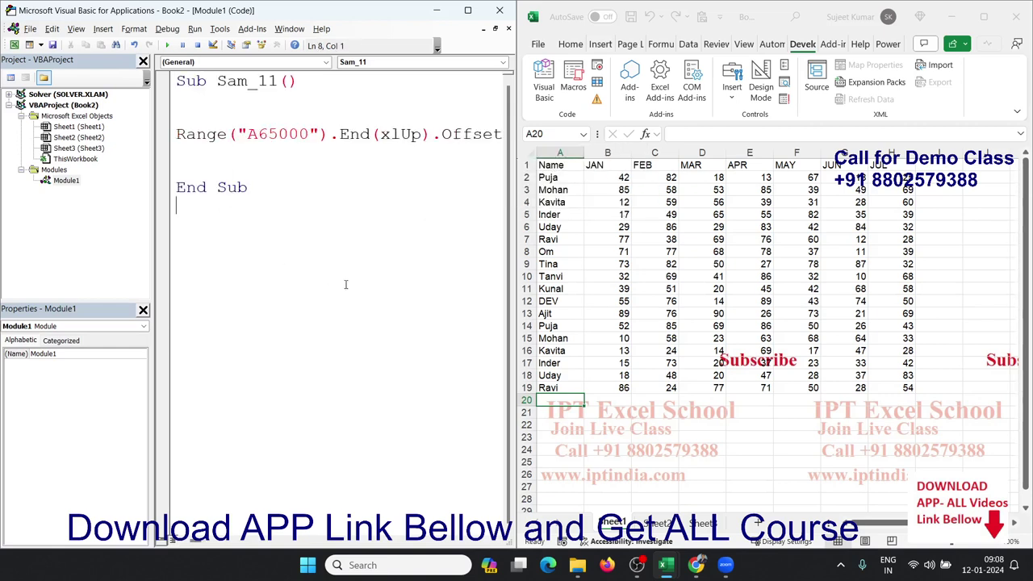
left_click_drag(517, 300, 646, 301)
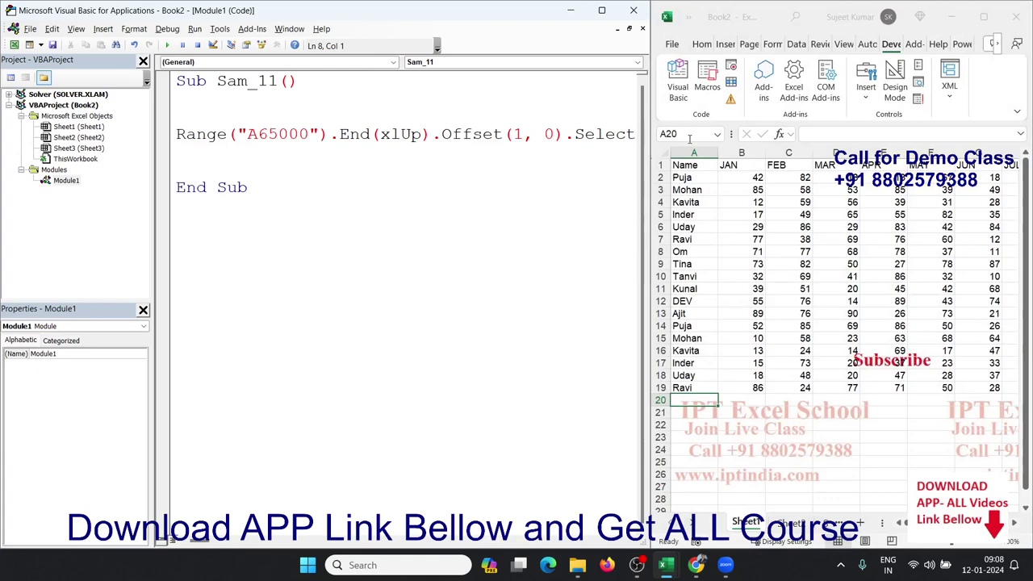
left_click(687, 135)
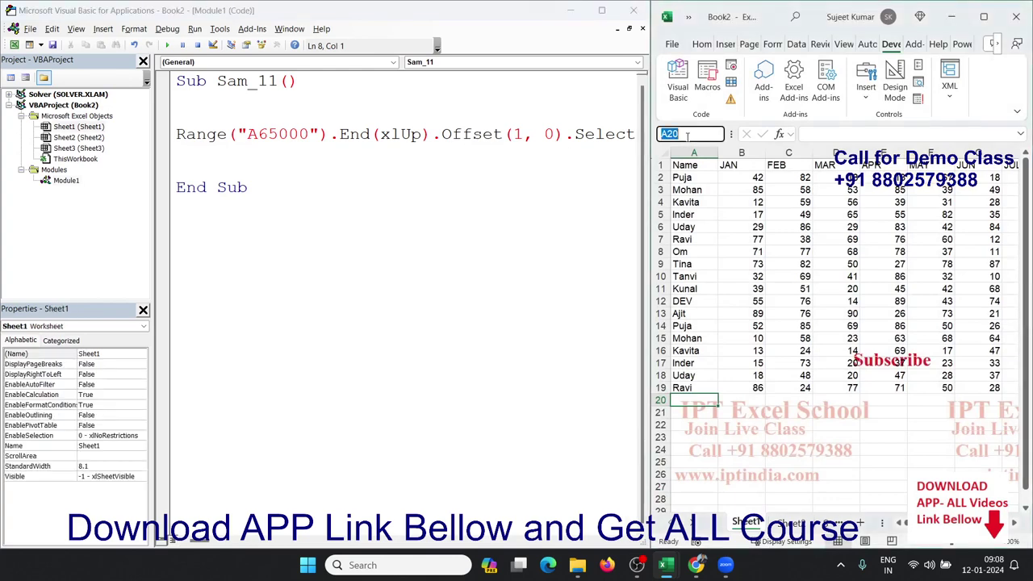
type("a65000")
key("Return")
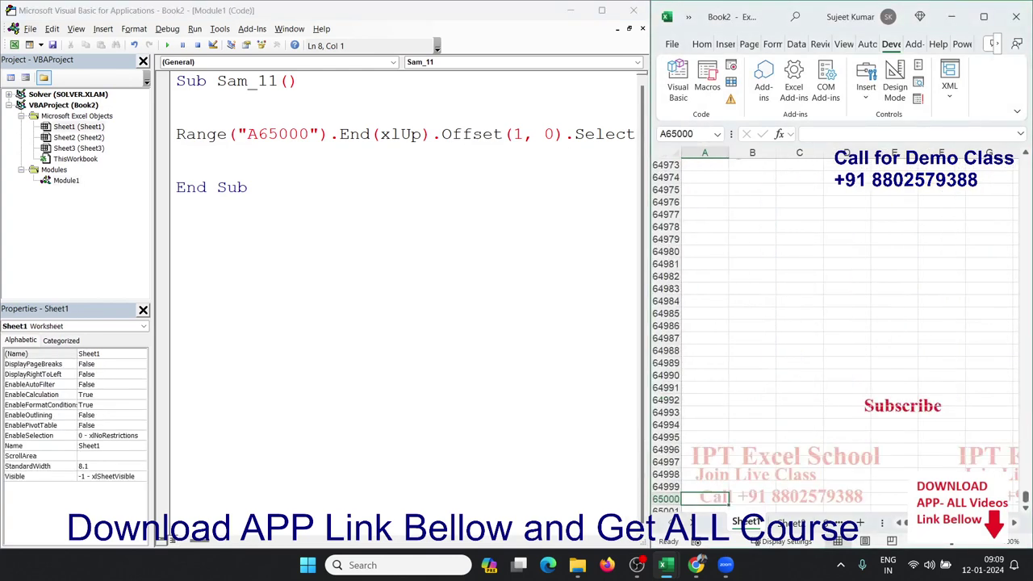
key("ctrl+Up")
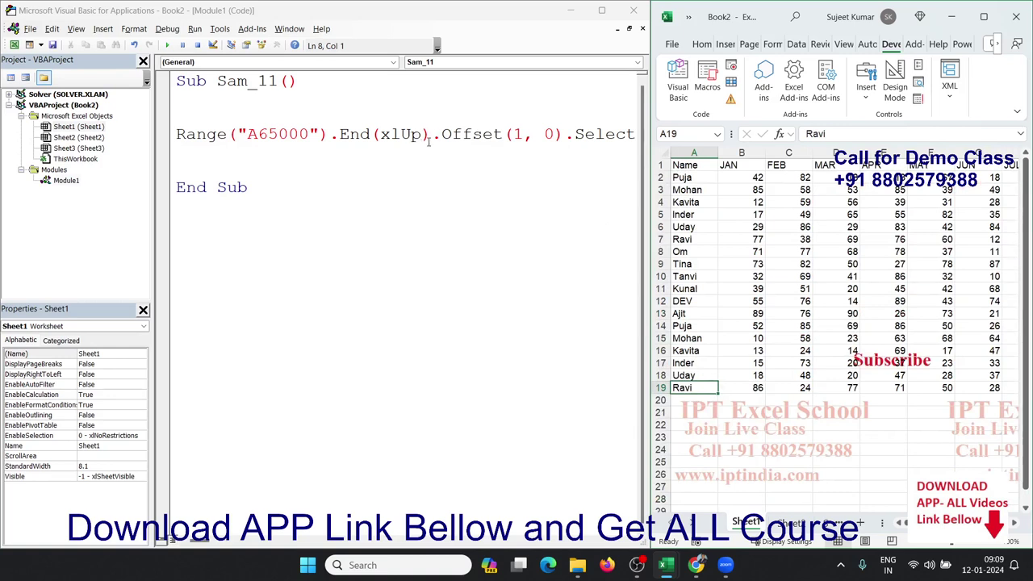
left_click_drag(431, 136, 176, 135)
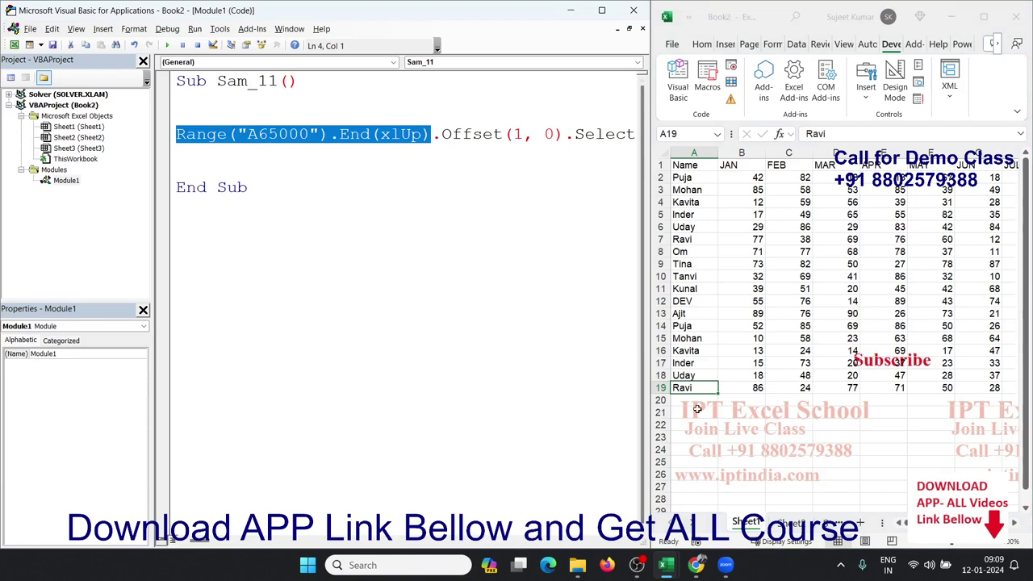
left_click_drag(493, 134, 574, 134)
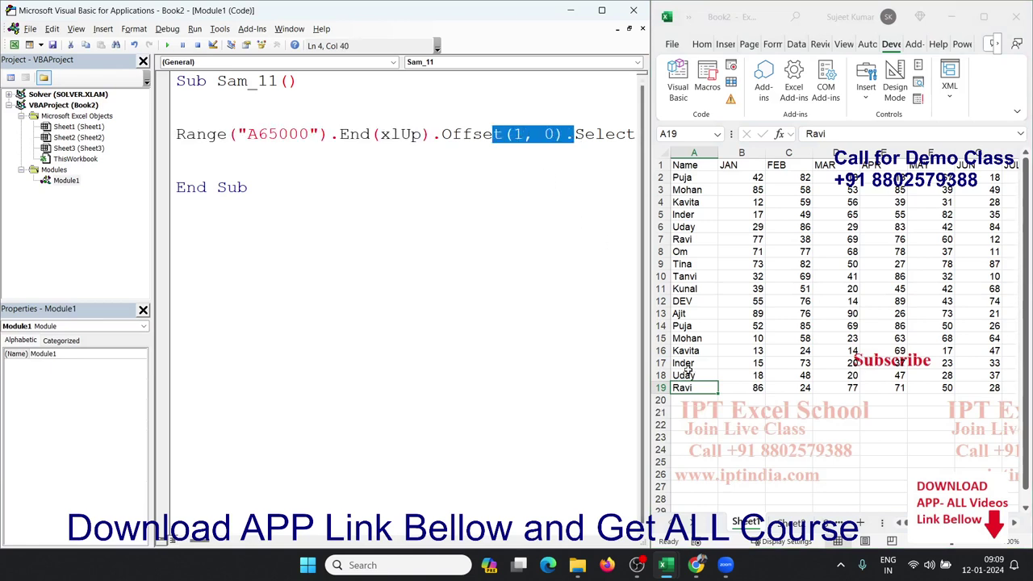
left_click(685, 399)
left_click(494, 136)
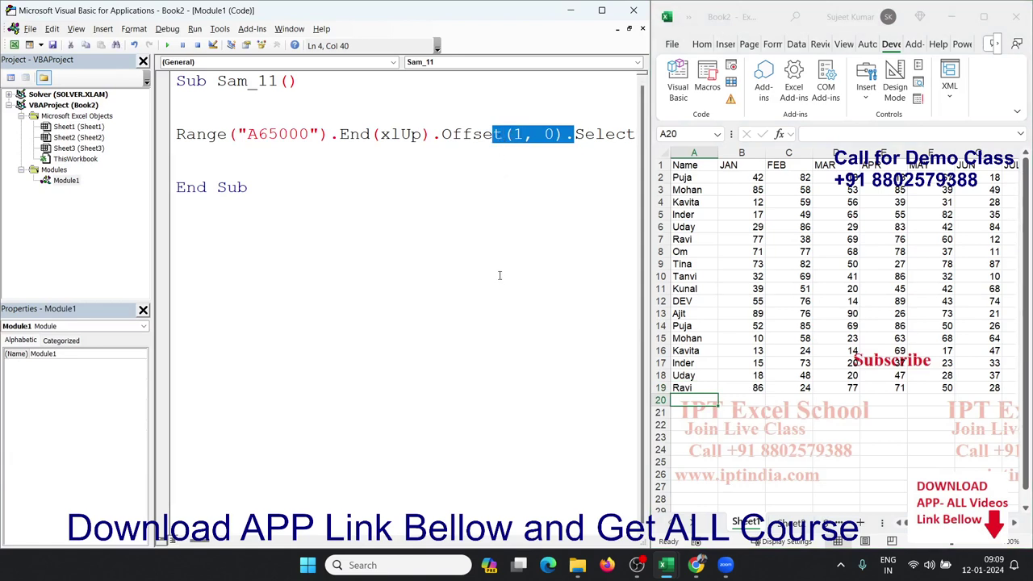
left_click(406, 211)
Step: Duplicate the Sam_11 macro below itself and rename the copy Sam_11_2
key("ctrl+a")
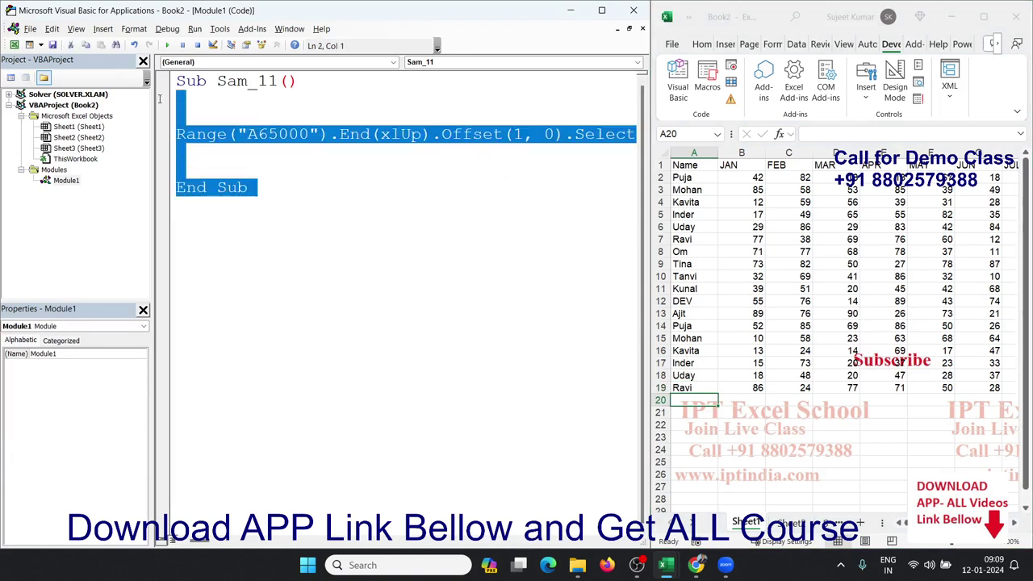
key("ctrl+c")
left_click(235, 266)
key("ctrl+v")
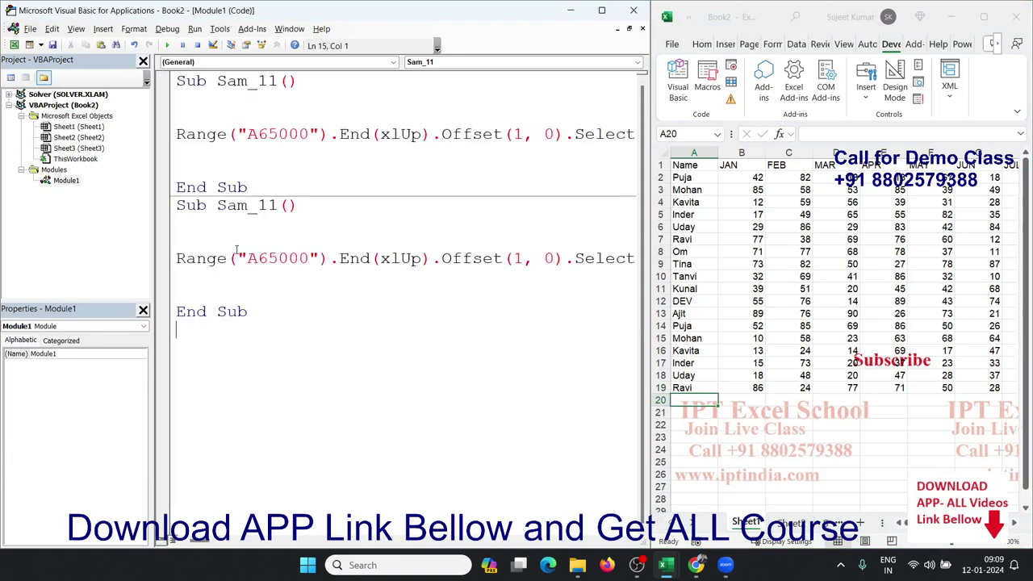
left_click(268, 205)
left_click(280, 205)
type("_2")
Step: Replace the copied Range line with range(sheet1.UsedRange.row and select the leading range(
left_click(216, 280)
left_click(187, 239)
key("shift+Down")
key("shift+Down")
key("Delete")
key("Return")
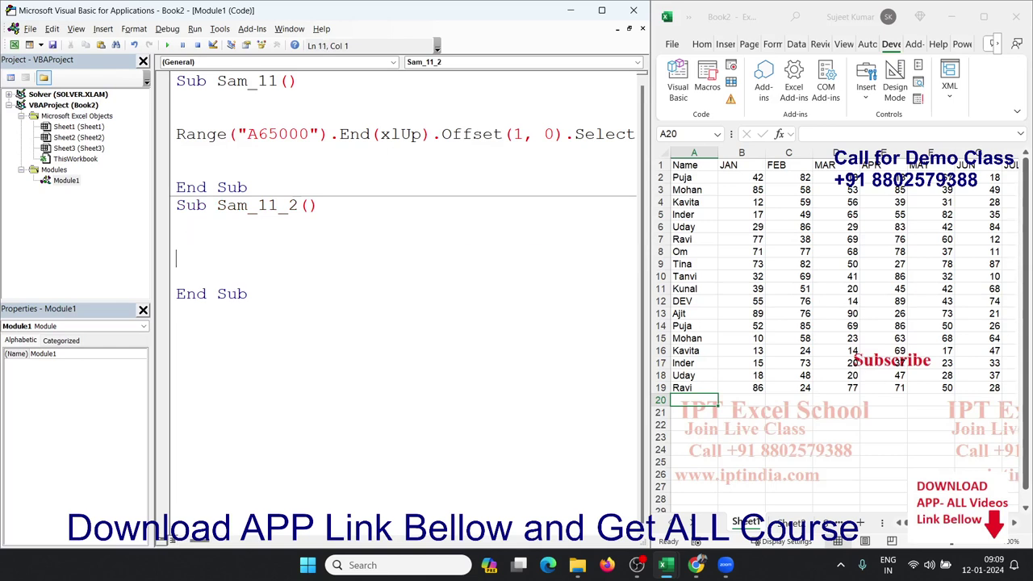
key("Up")
type("ra")
type("nge(")
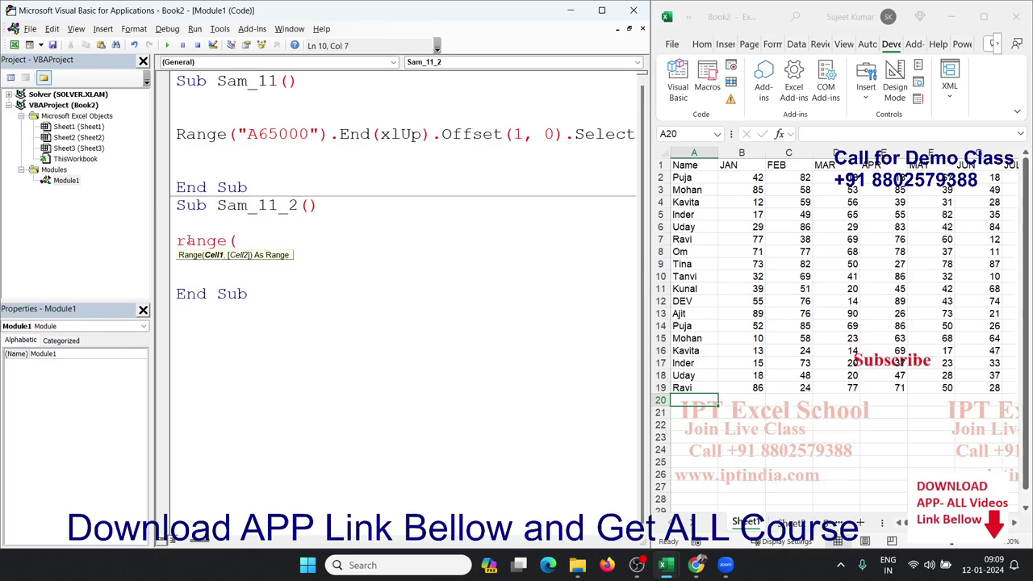
type("sh")
type("ee")
type("t1.")
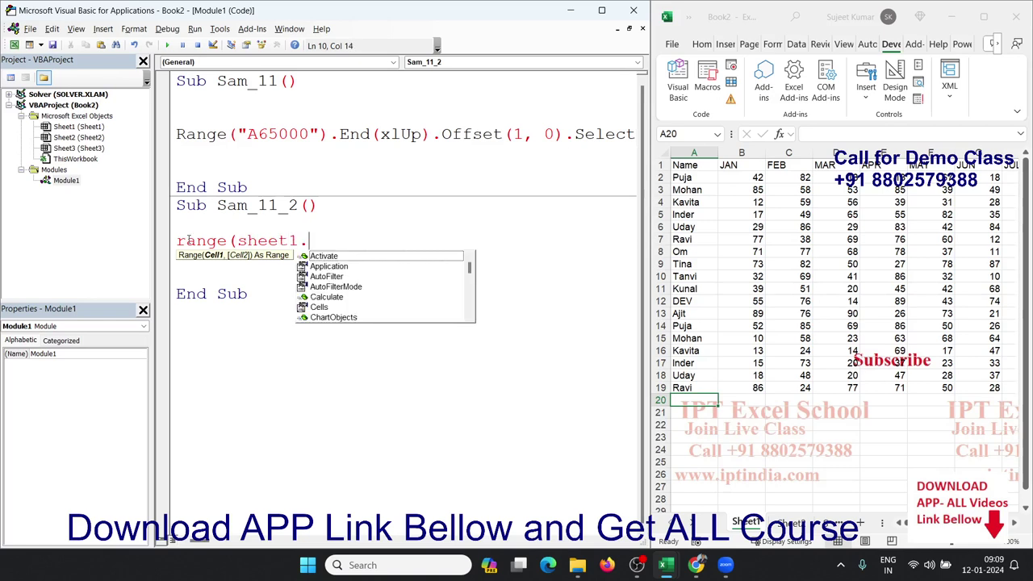
type("us")
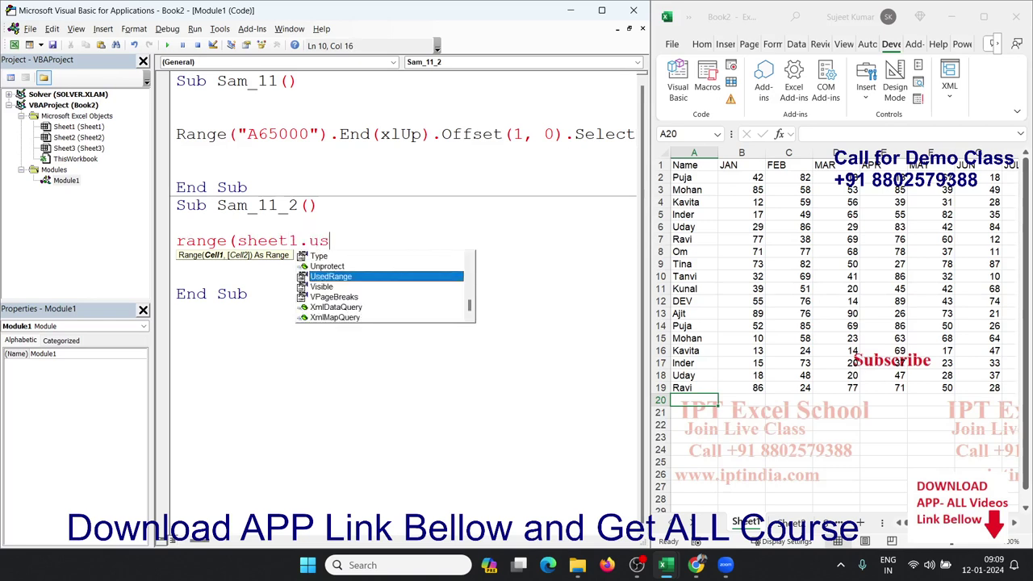
key("Tab")
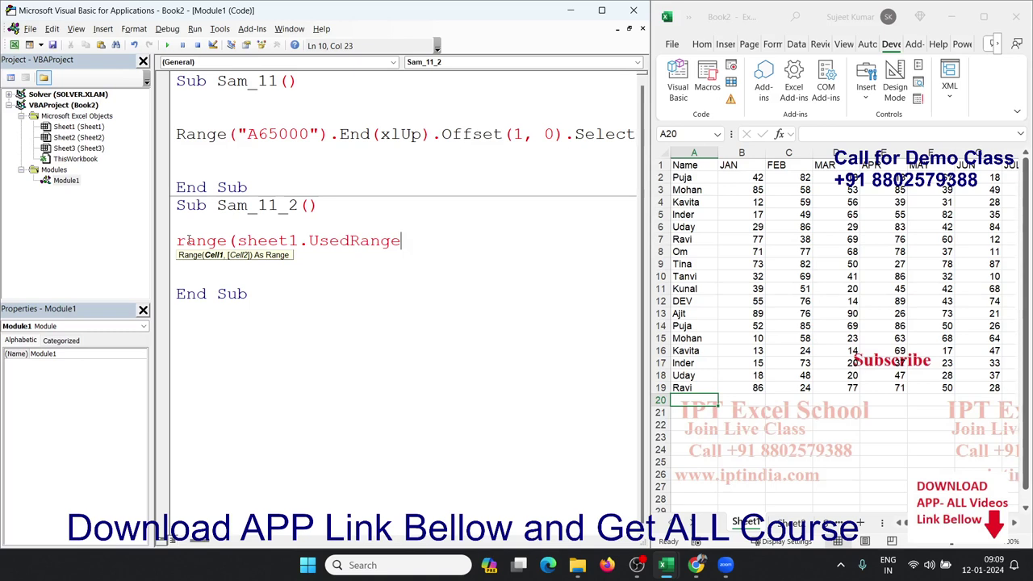
type(".row")
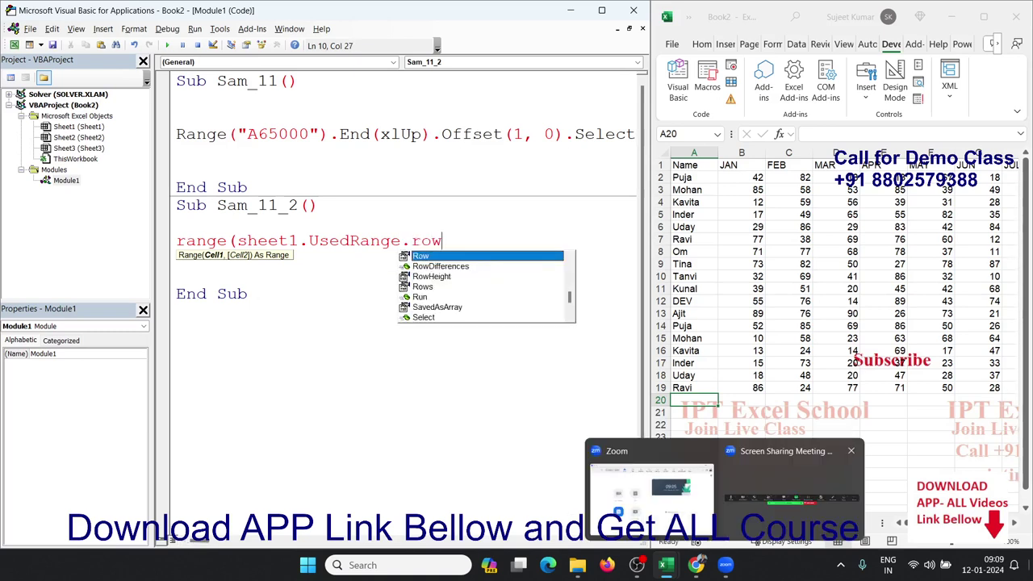
key("Escape")
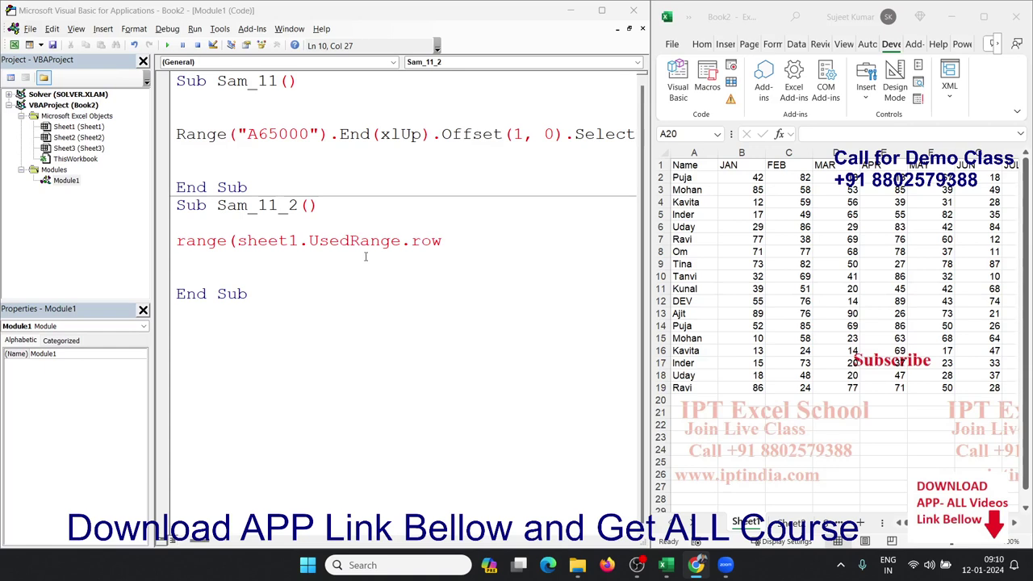
left_click_drag(238, 243, 146, 249)
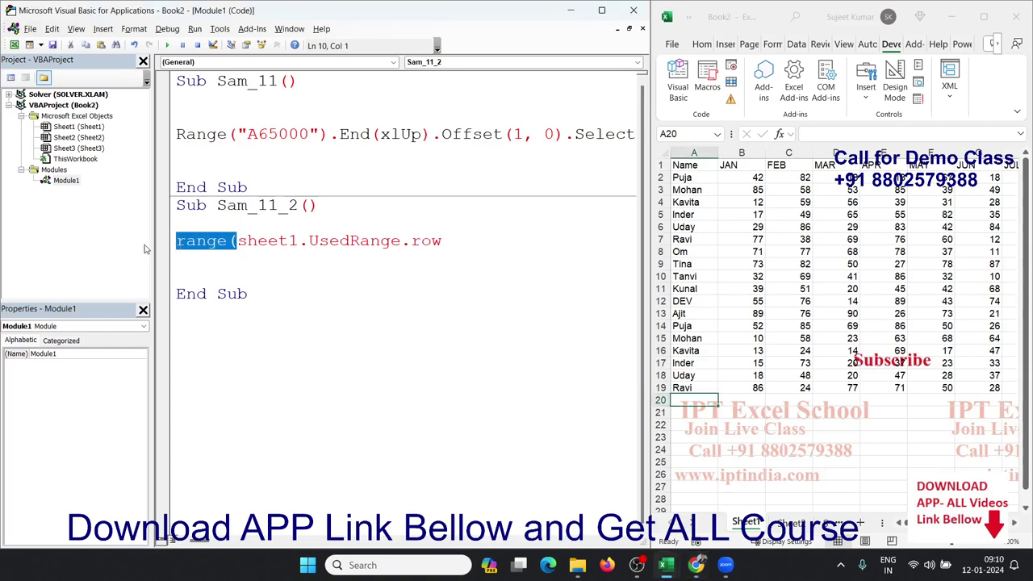
Step: Delete range(, add a MsgBox line, and run Sam_11_2, which raises a compile error
key("BackSpace")
left_click(242, 267)
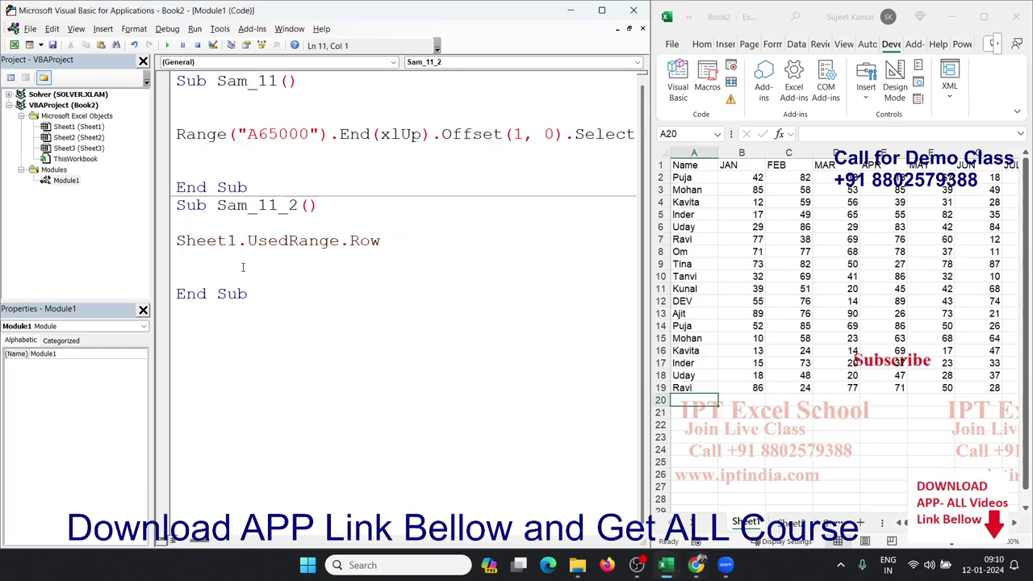
key("Return")
type("m")
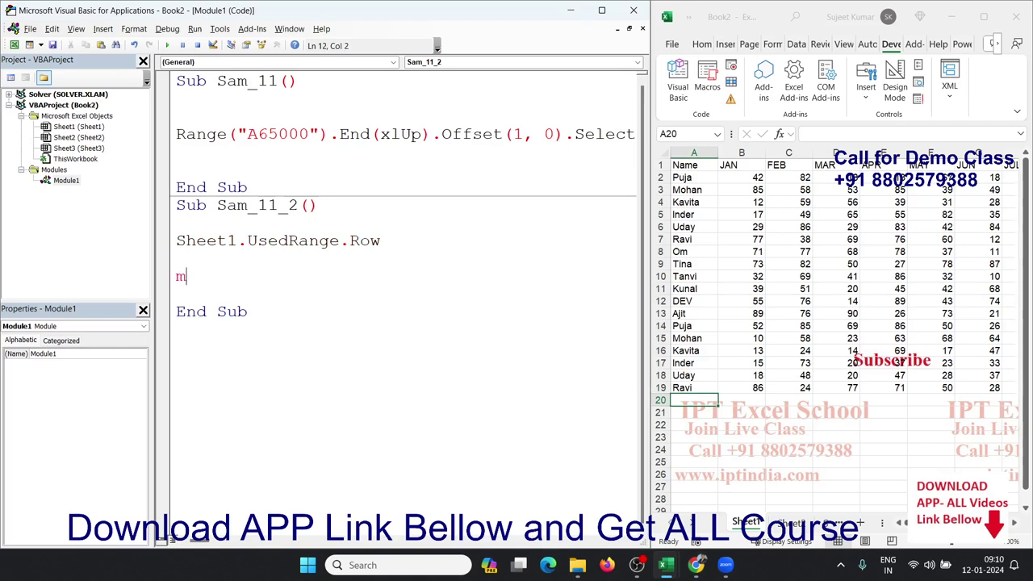
type("sgbo")
type("x")
left_click(282, 253)
left_click(168, 45)
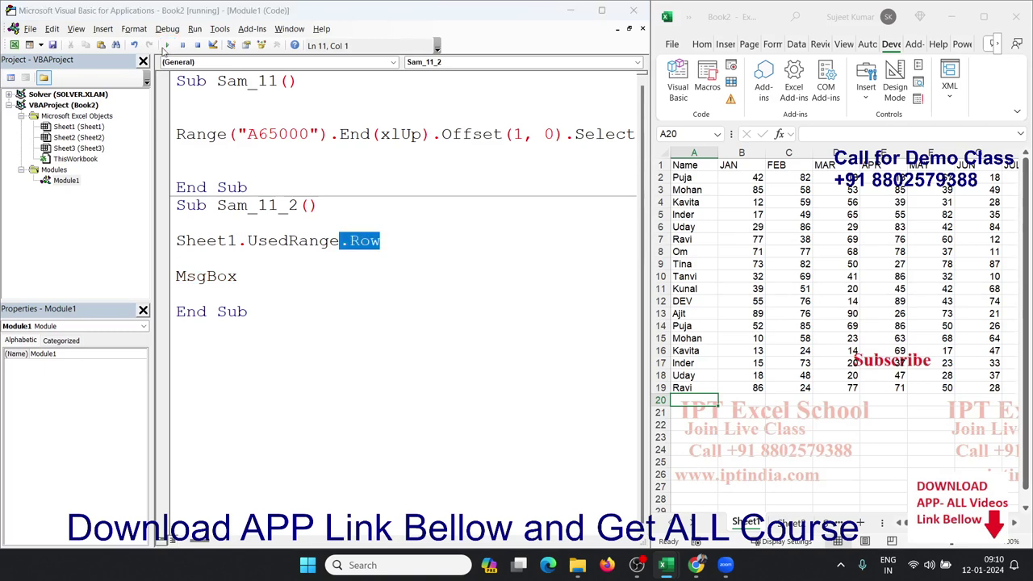
key("Return")
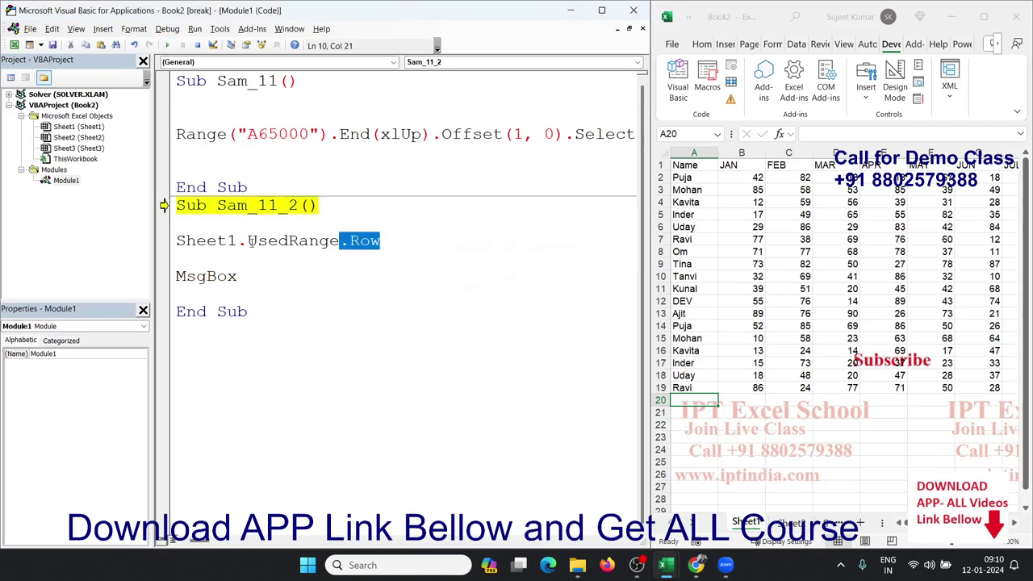
left_click(249, 240)
Step: Turn the statement into r = Sheet1.UsedRange.Rows and the message into MsgBox r
left_click(339, 240)
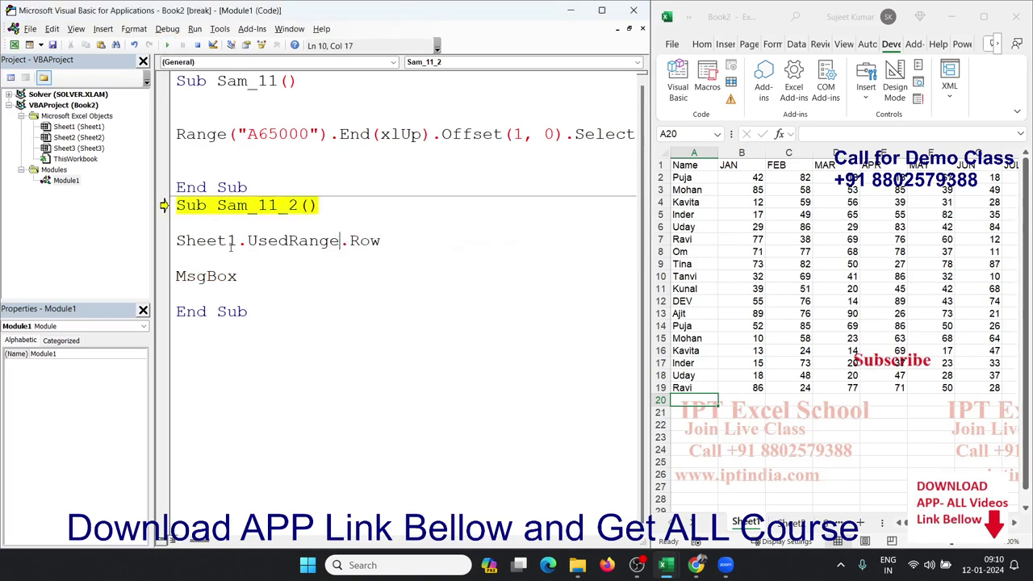
left_click(389, 242)
type("s")
left_click(378, 262)
left_click(178, 240)
type("r=")
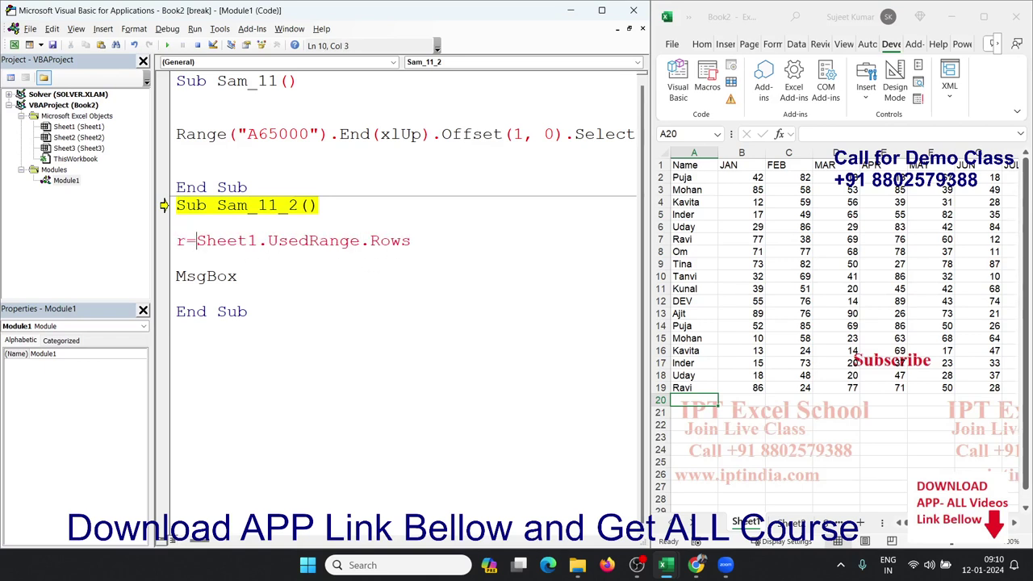
left_click(261, 290)
left_click(261, 279)
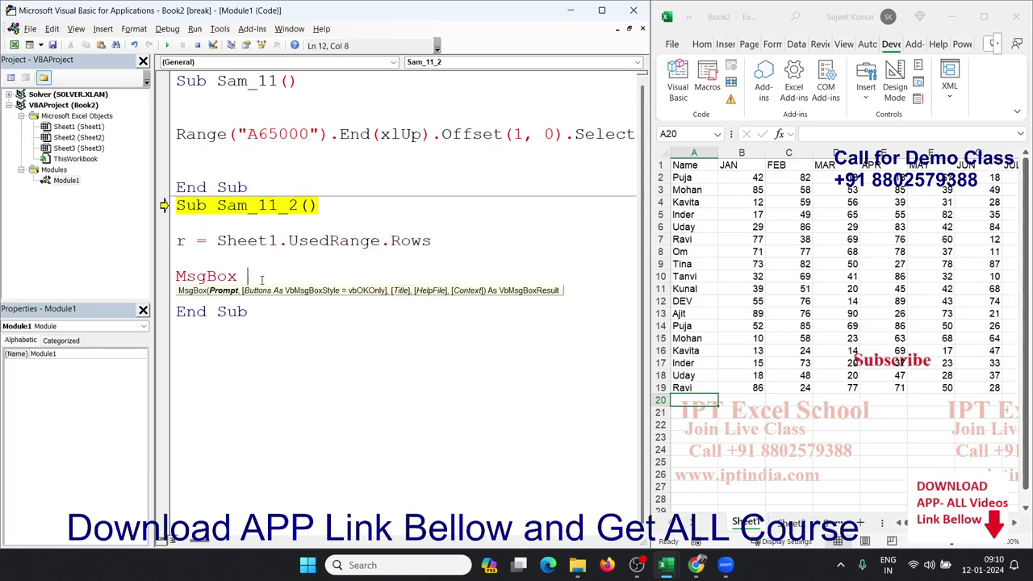
type("r")
left_click(261, 260)
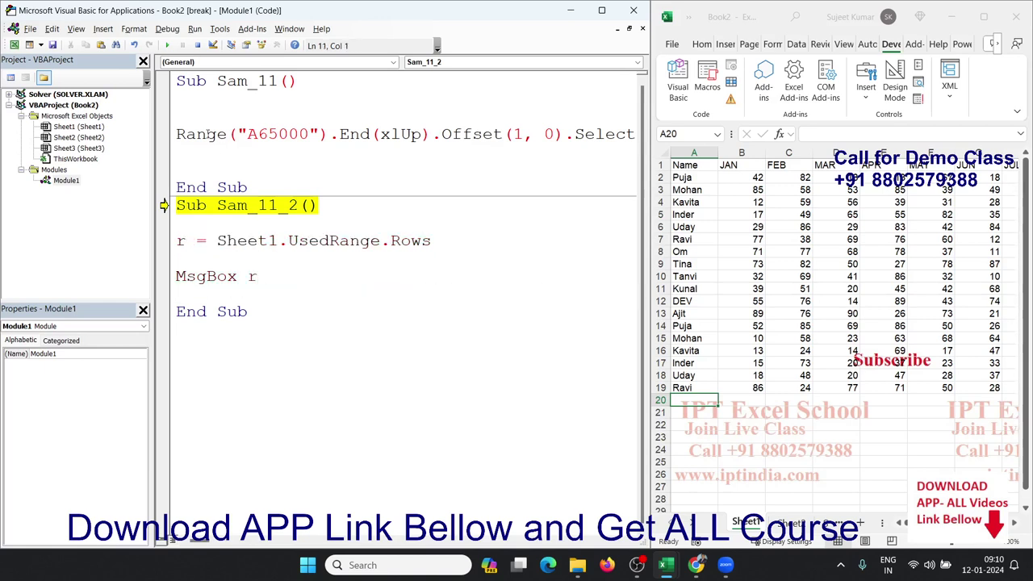
Step: Run the macro, debug the failing line, reset, and rerun into the same error
left_click(168, 45)
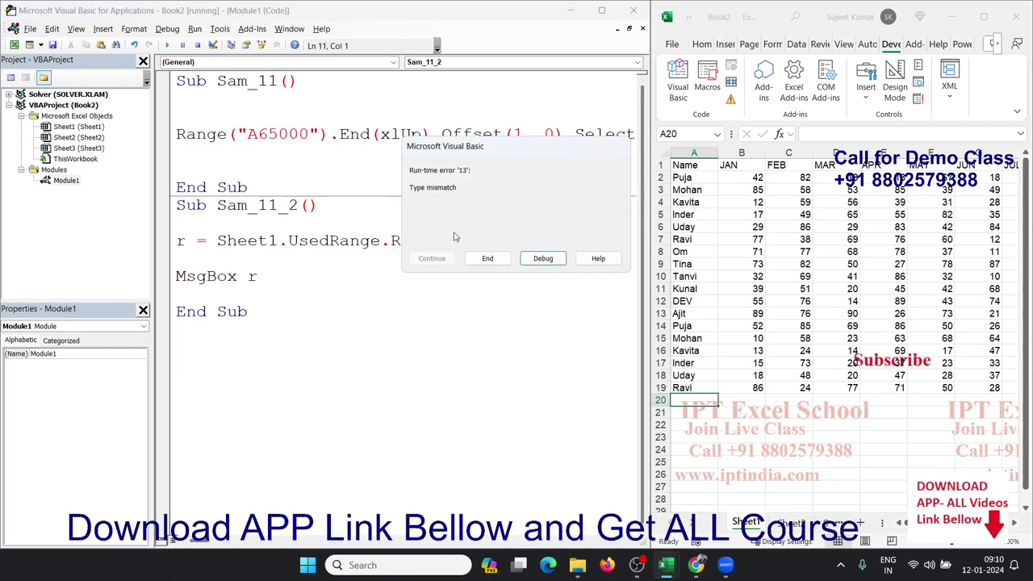
left_click(533, 258)
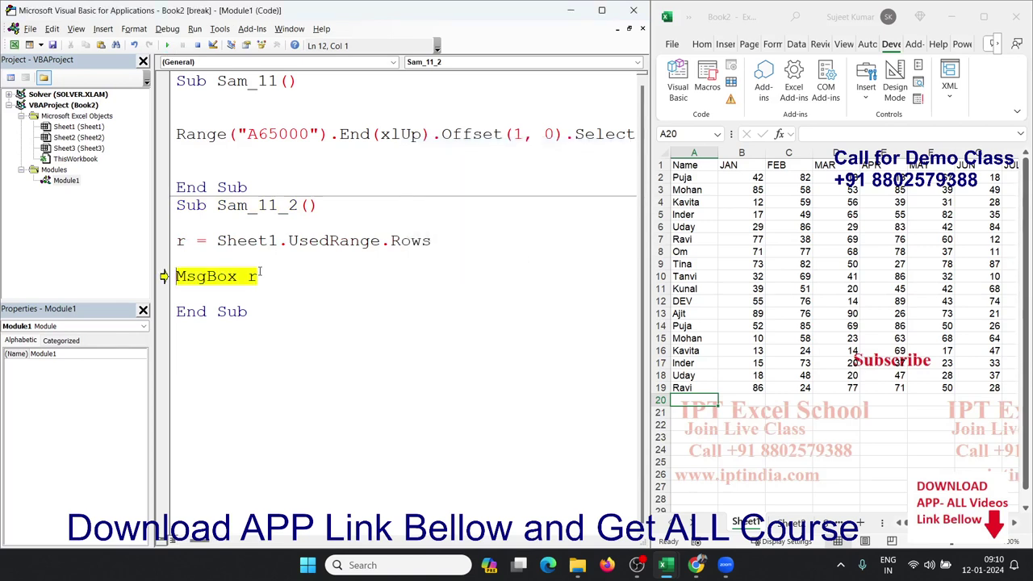
key("Down")
left_click(200, 258)
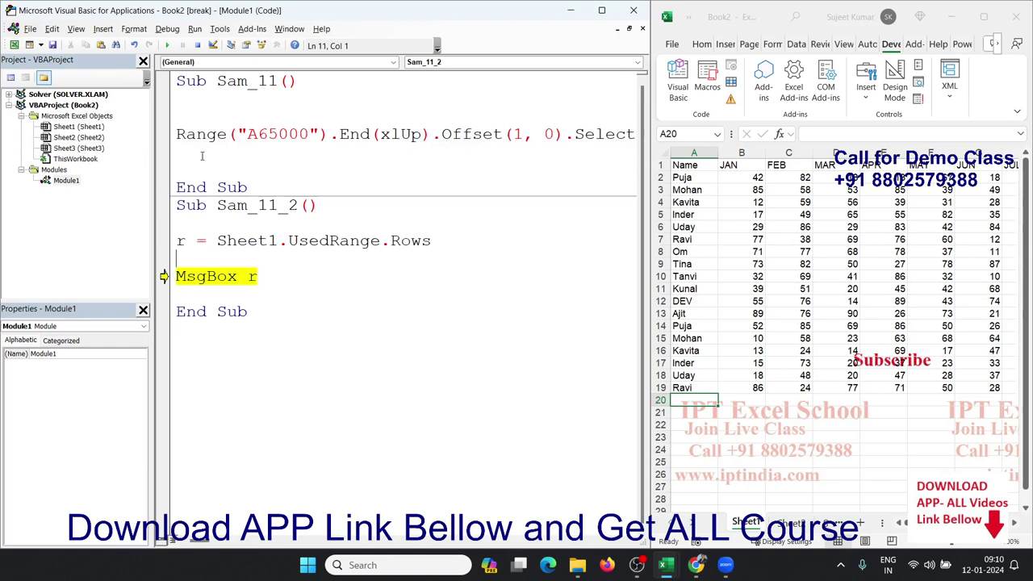
left_click(197, 46)
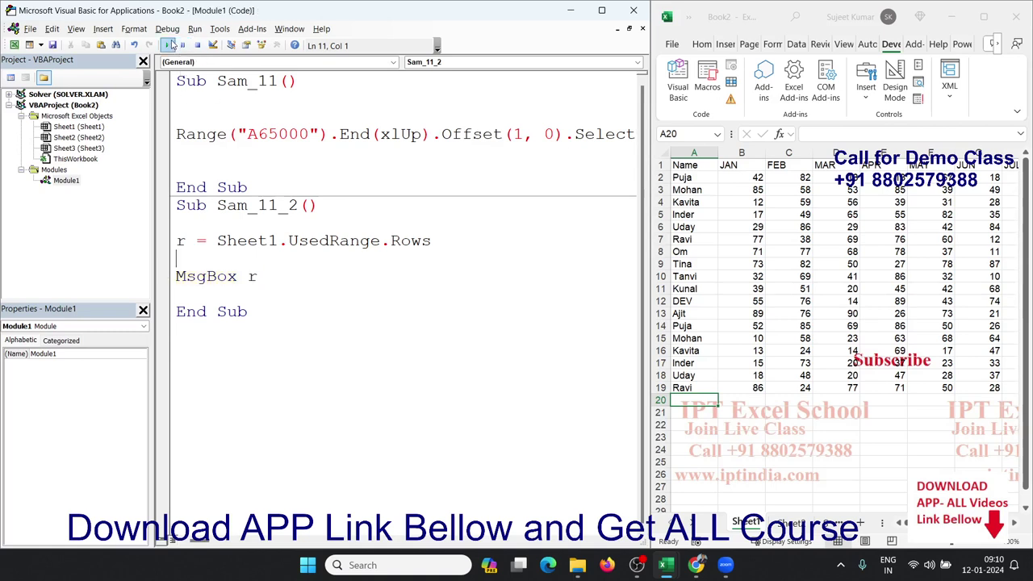
left_click(167, 45)
left_click(543, 258)
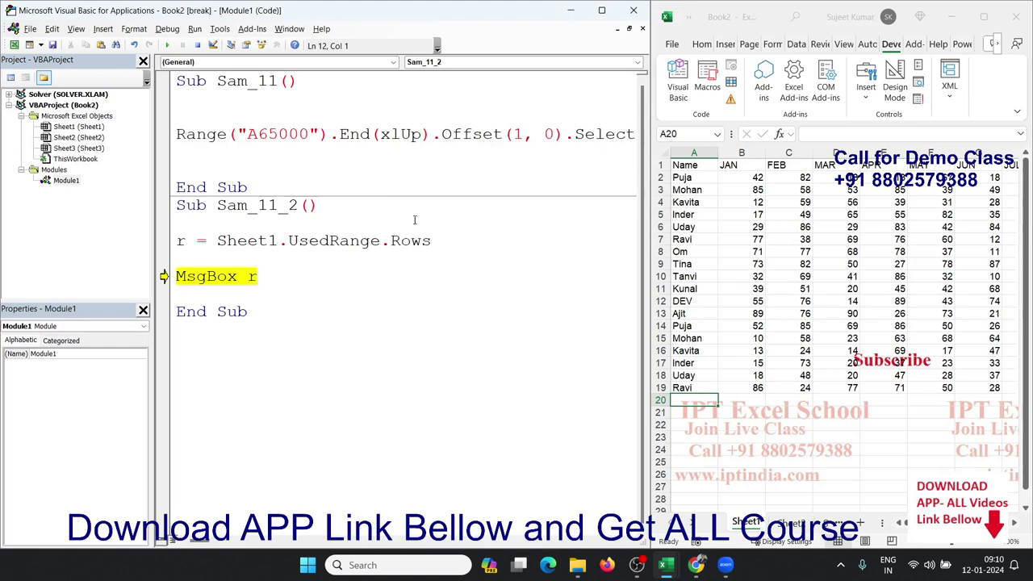
Step: Change the assignment to Rows.Row, run it to show 1, then start removing .Row
left_click(436, 241)
type(".ro")
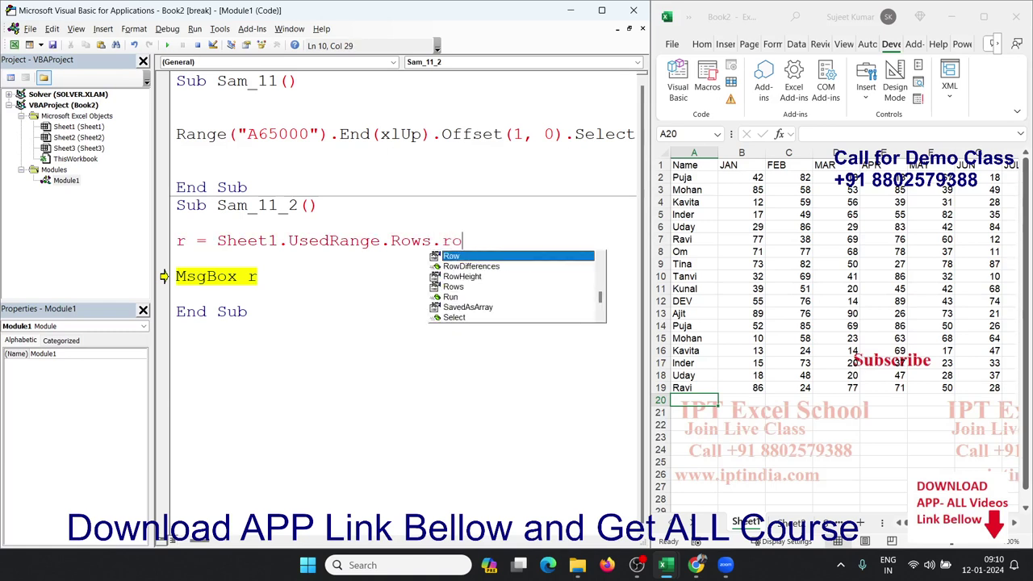
key("Tab")
left_click(298, 311)
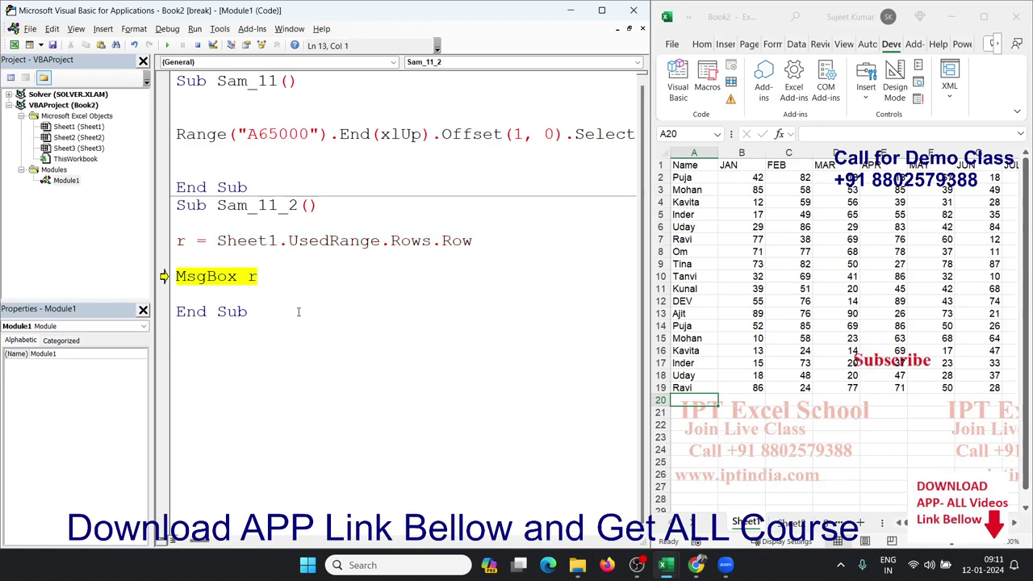
left_click(197, 45)
key("Up")
key("Up")
left_click(169, 46)
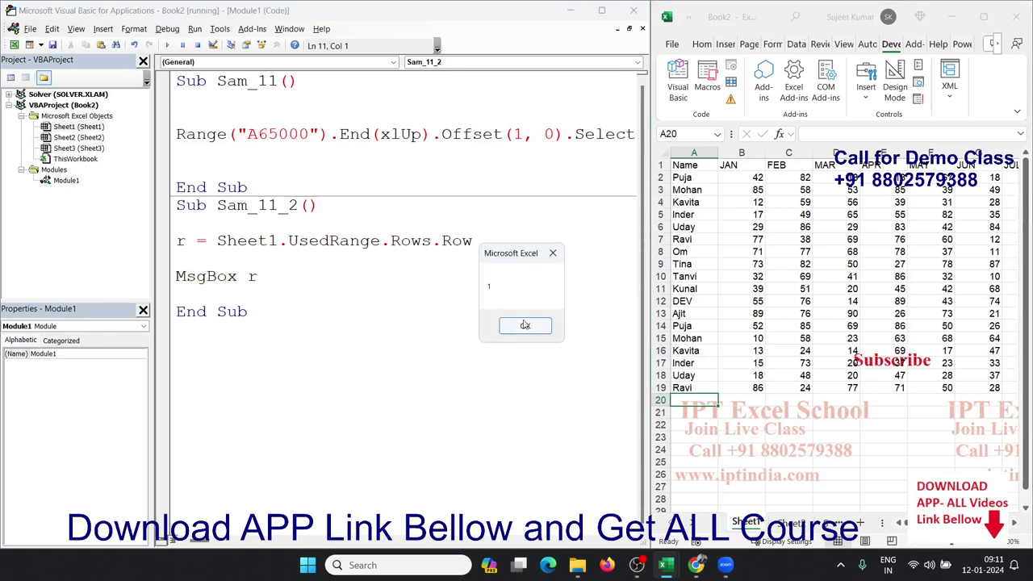
left_click(525, 325)
left_click(480, 241)
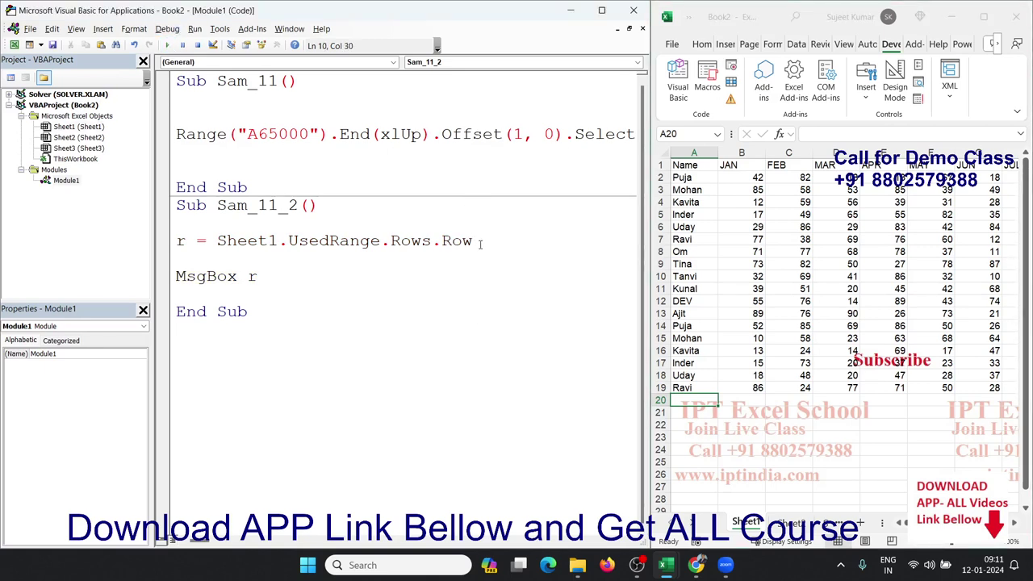
key("BackSpace")
key("BackSpace")
key("BackSpace")
key("BackSpace")
key("BackSpace")
Step: Rewrite the assignment as r = Sheet1.UsedRange.Rows.Count and run it, getting 19
key("BackSpace")
key("BackSpace")
key("BackSpace")
key("BackSpace")
key("BackSpace")
key("BackSpace")
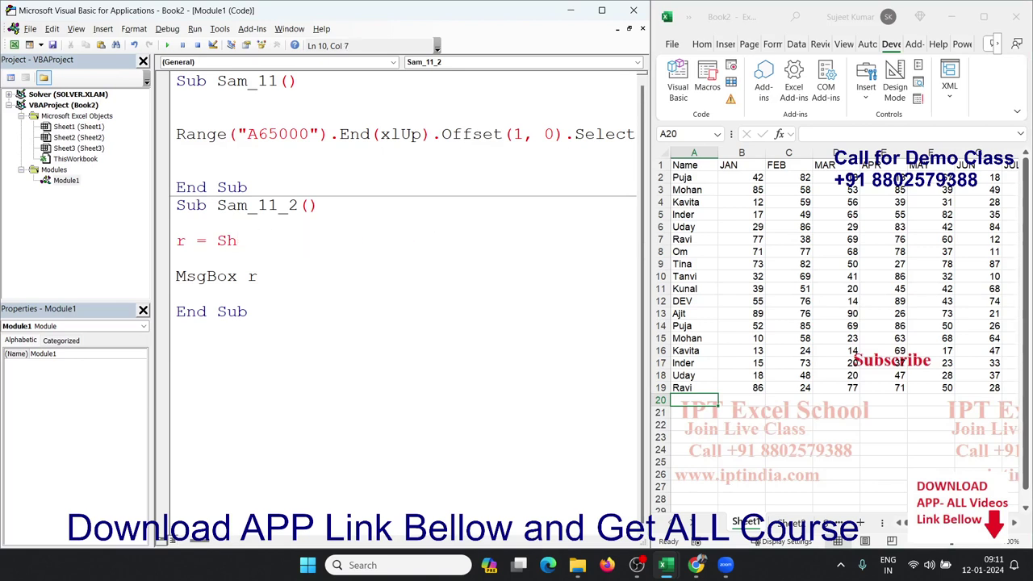
key("BackSpace")
key("BackSpace")
type("Sheet1.Used")
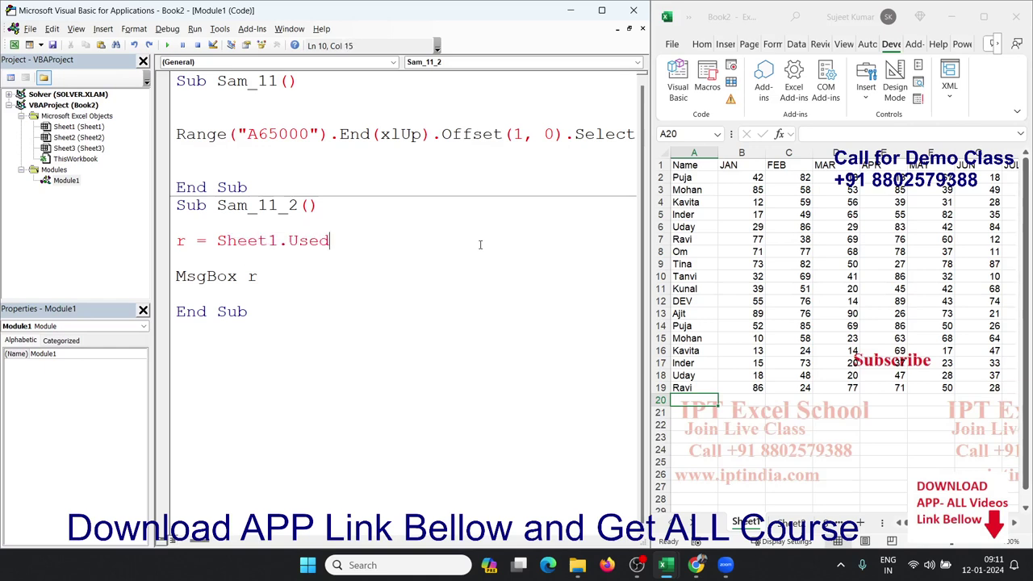
type("Range.Row")
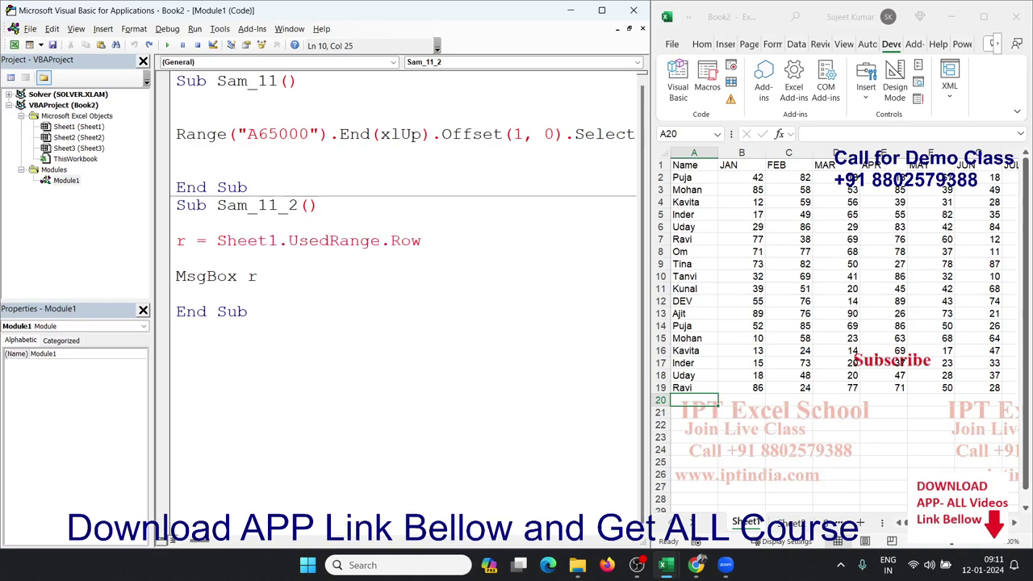
type("s")
left_click(423, 241)
left_click(435, 241)
type(".")
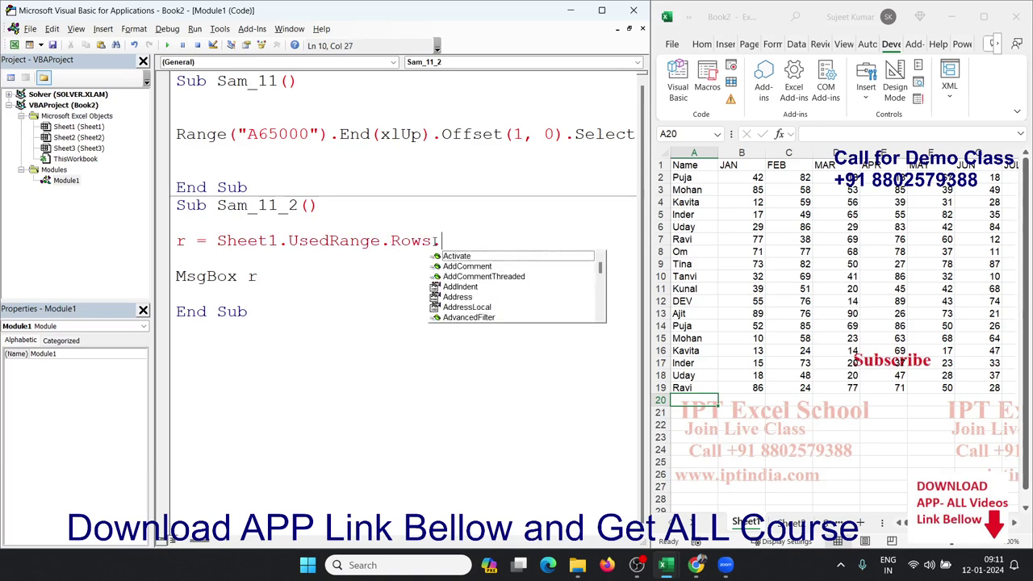
type("coui")
key("Tab")
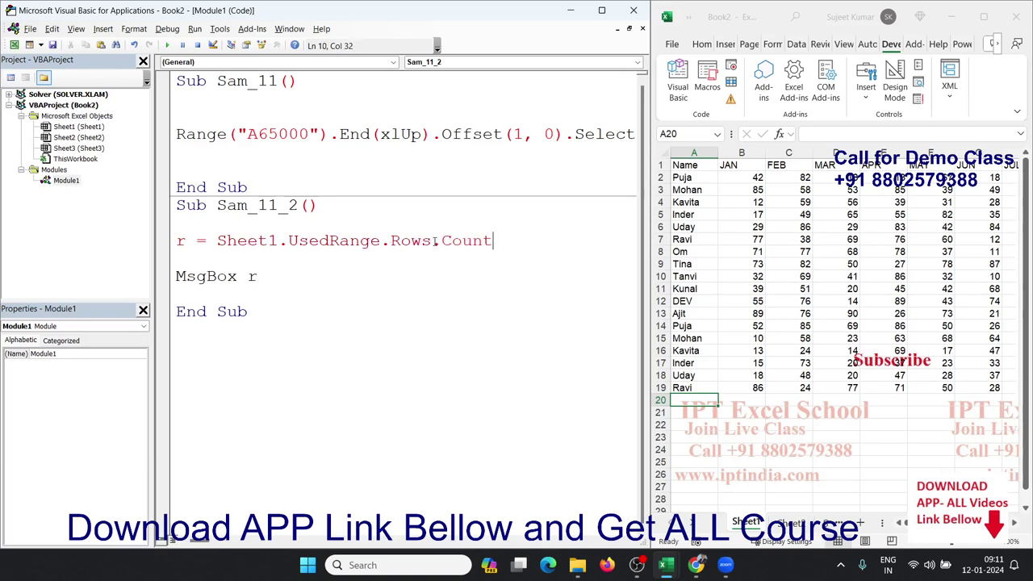
left_click(425, 293)
left_click(168, 46)
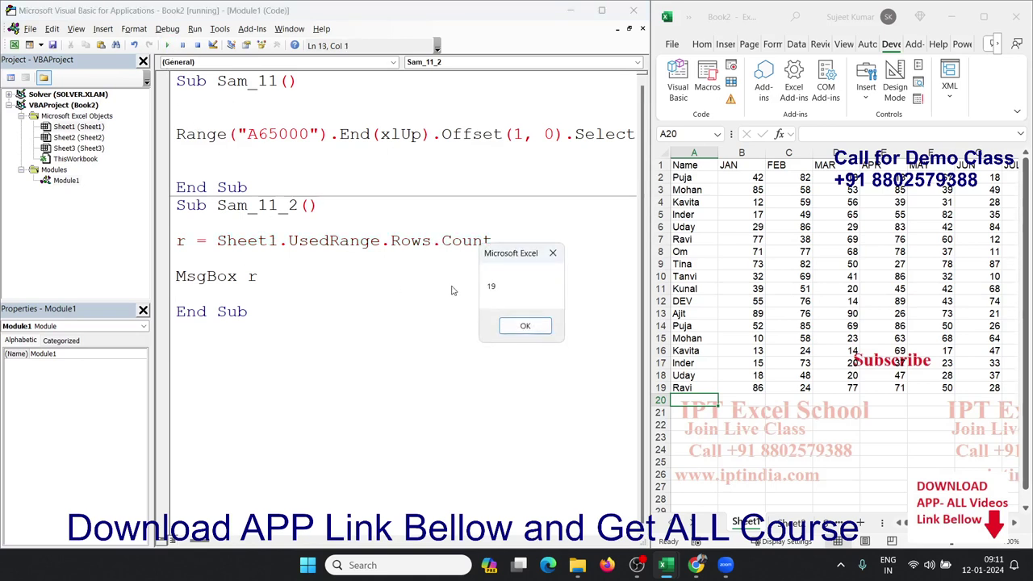
left_click(502, 323)
left_click(168, 279)
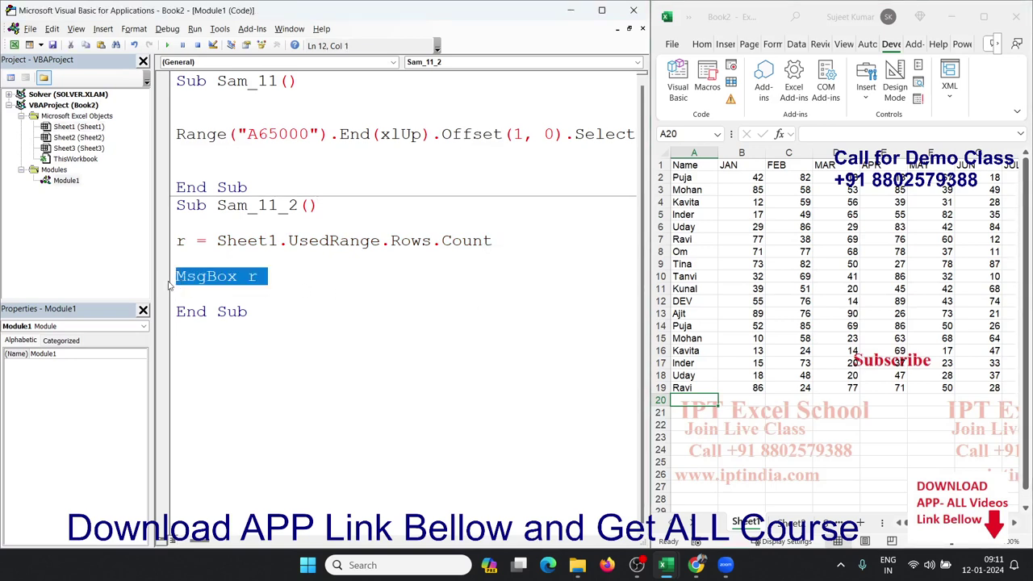
Step: Replace MsgBox r with Cells(r + 1, 1).Select, run Sam_11_2, and pick cell B14
type("cells(")
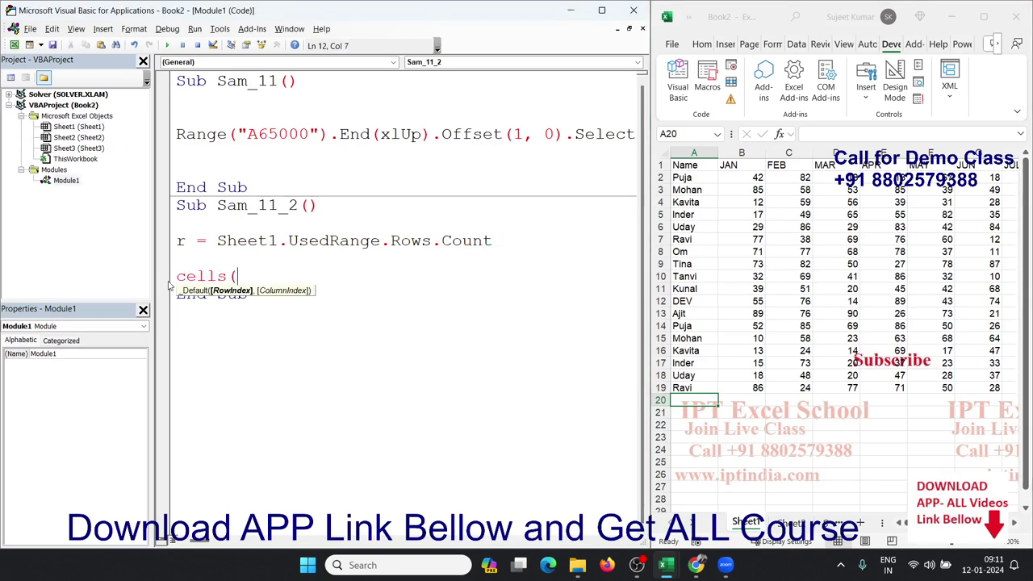
type("r,")
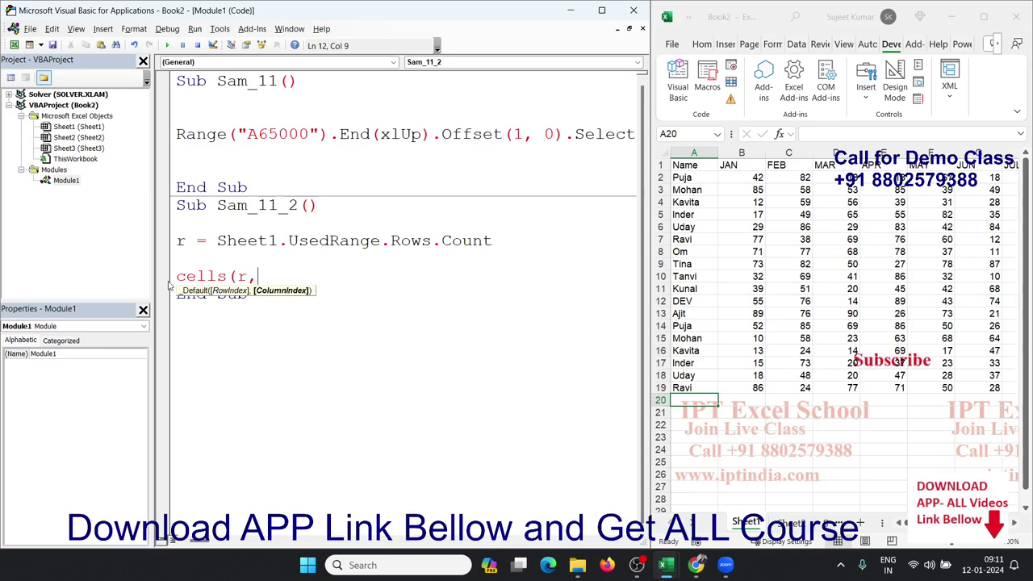
key("BackSpace")
type("+")
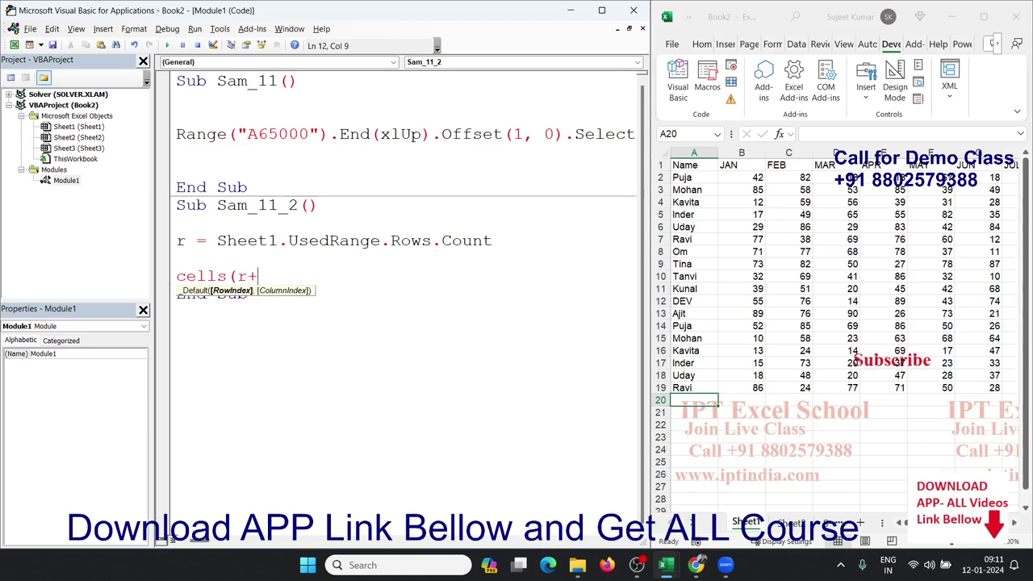
type("1,1")
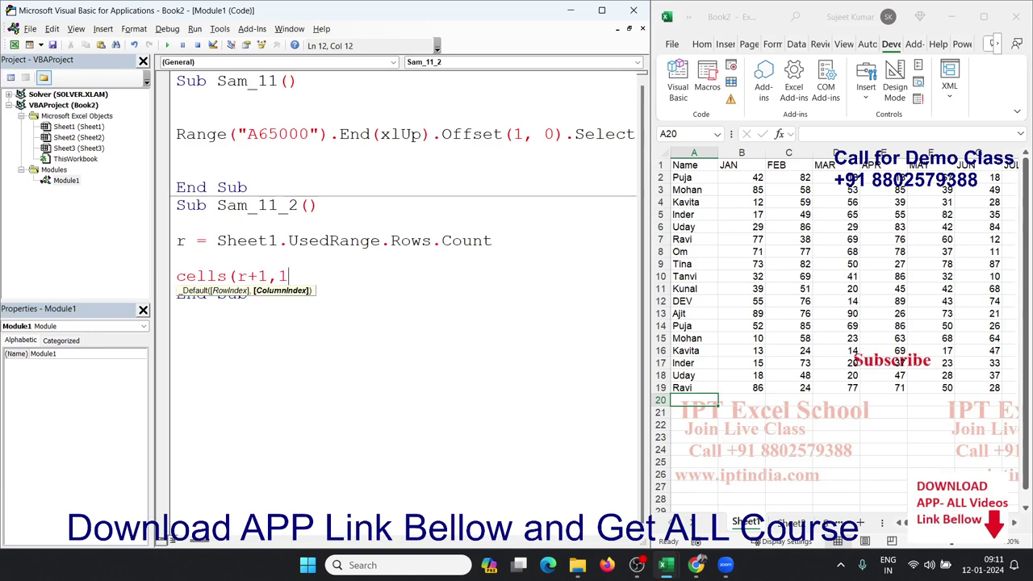
type(").s")
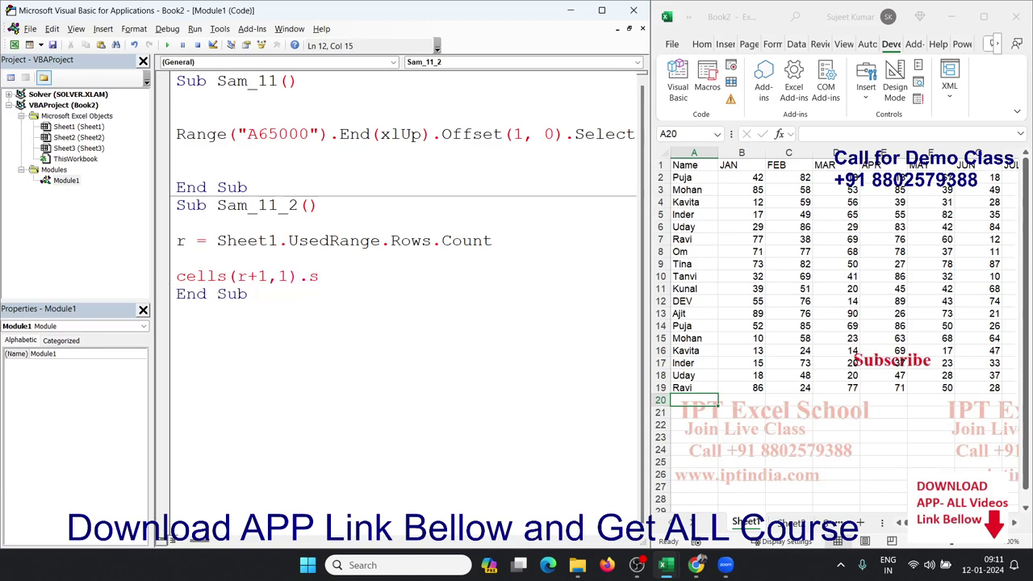
type("elecg")
key("BackSpace")
type("t")
left_click(232, 305)
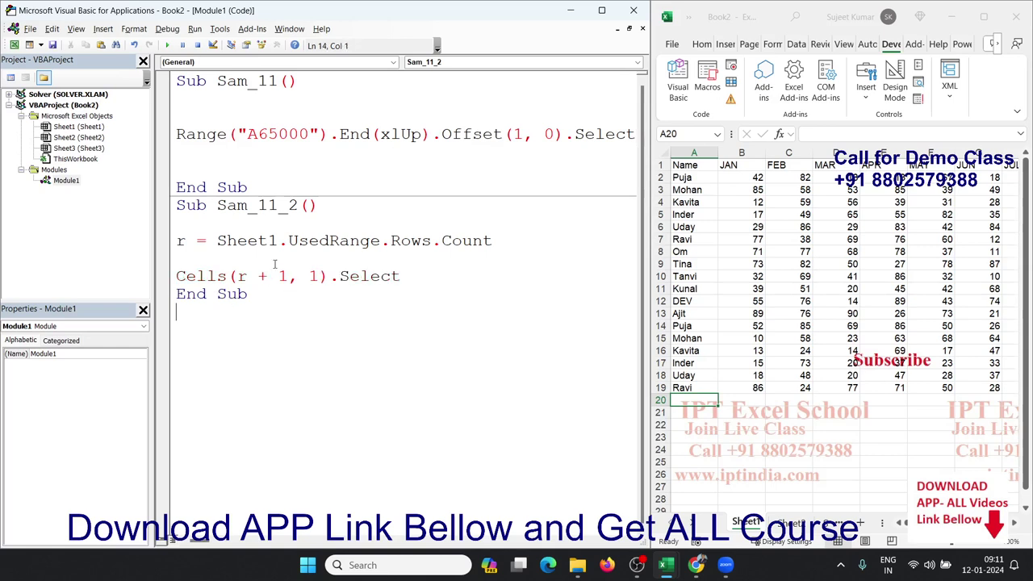
key("Up")
key("Up")
key("Up")
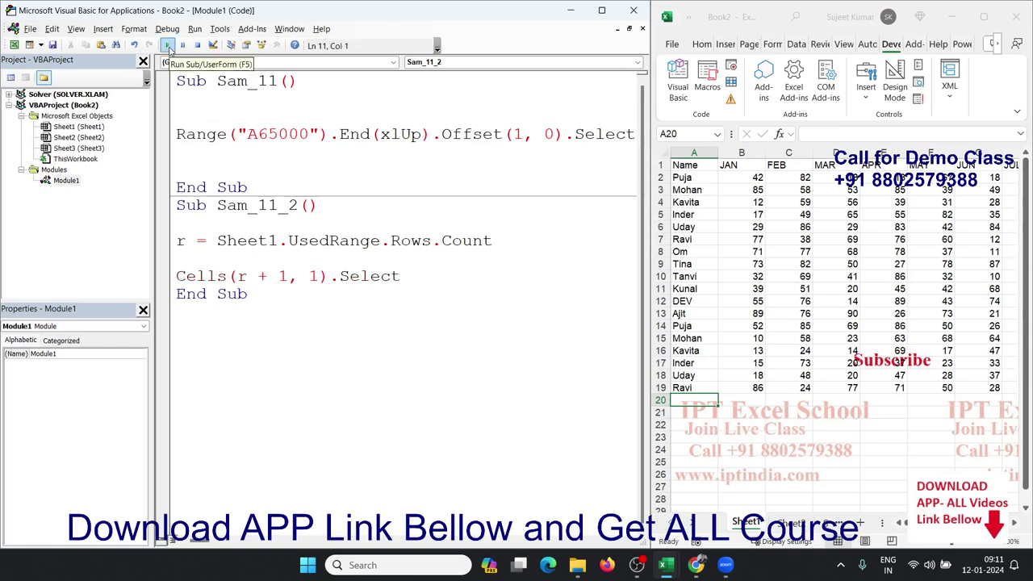
left_click(168, 45)
left_click(731, 327)
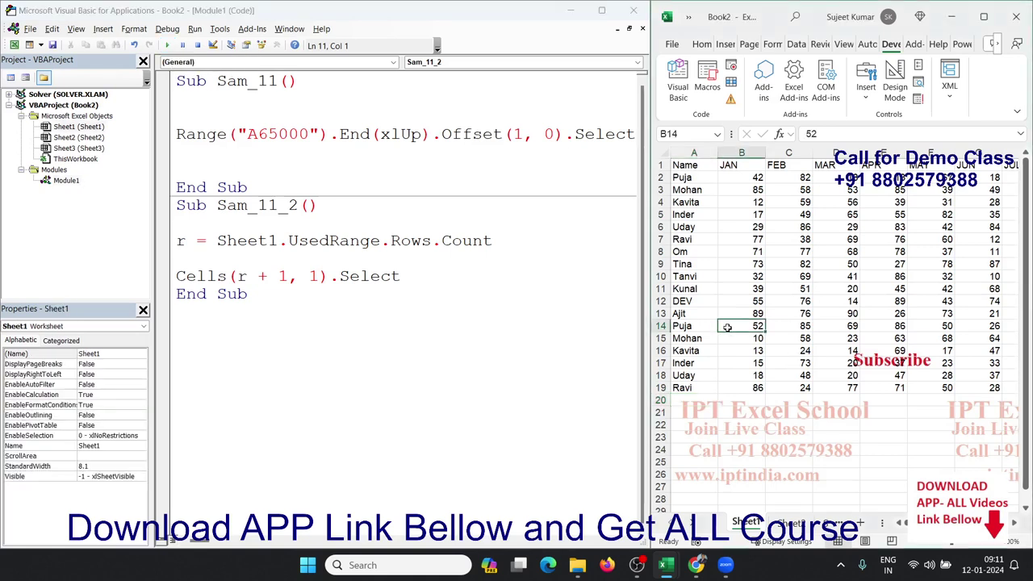
Step: Rerun Sam_11_2 to land on A20, then add a blank line after the Cells line
left_click(169, 46)
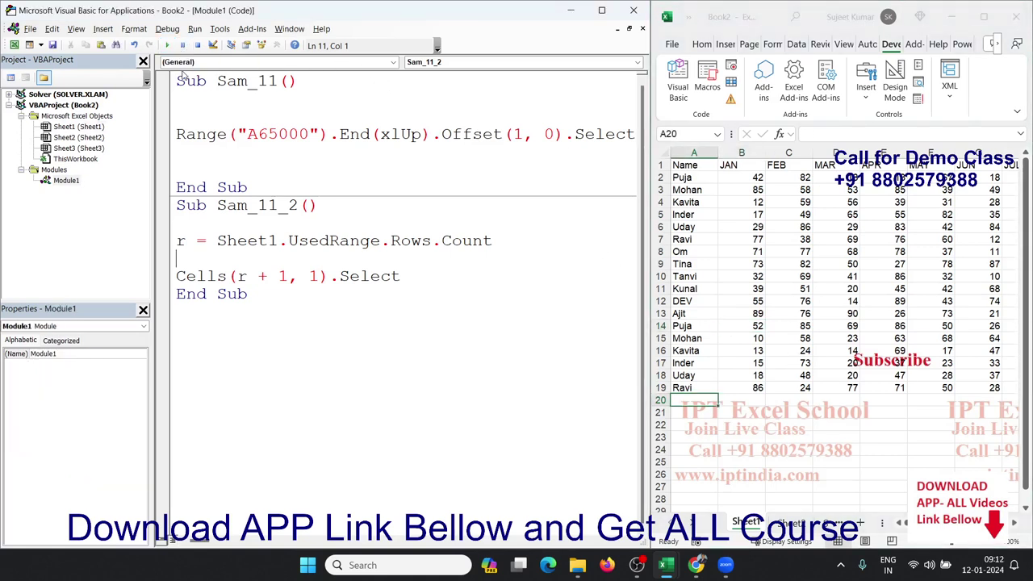
double_click(417, 240)
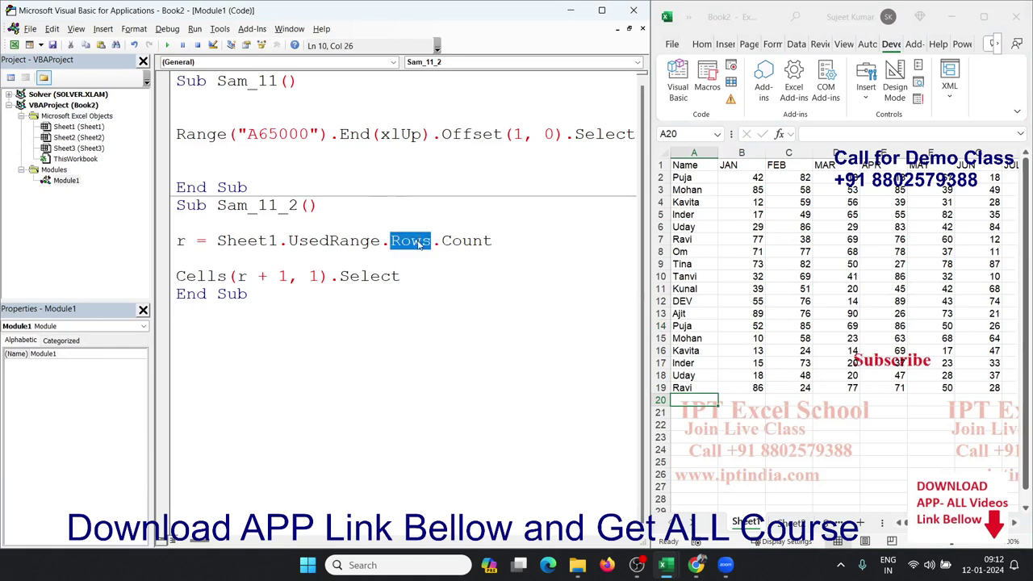
left_click(355, 313)
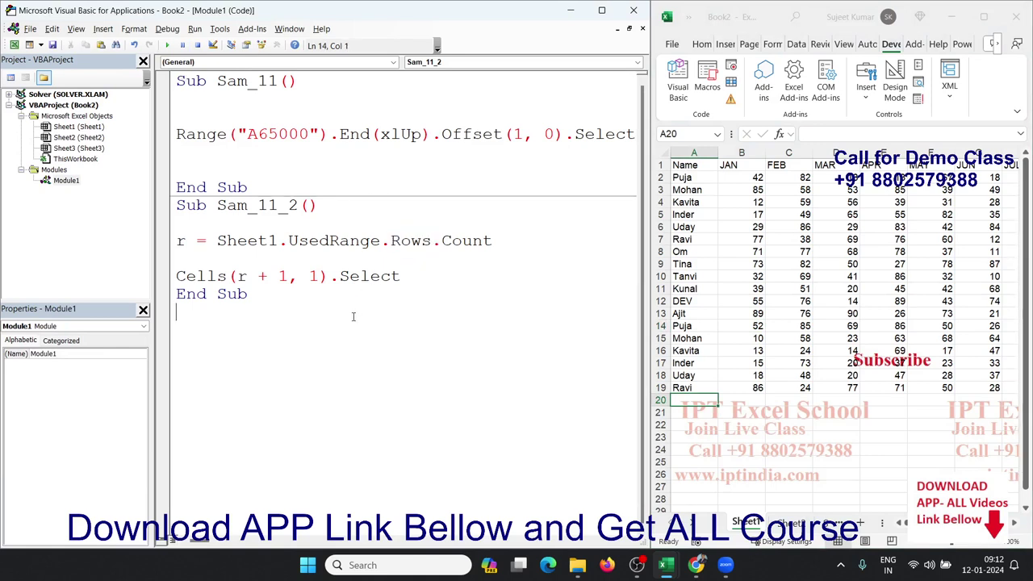
left_click(416, 275)
key("Return")
key("Return")
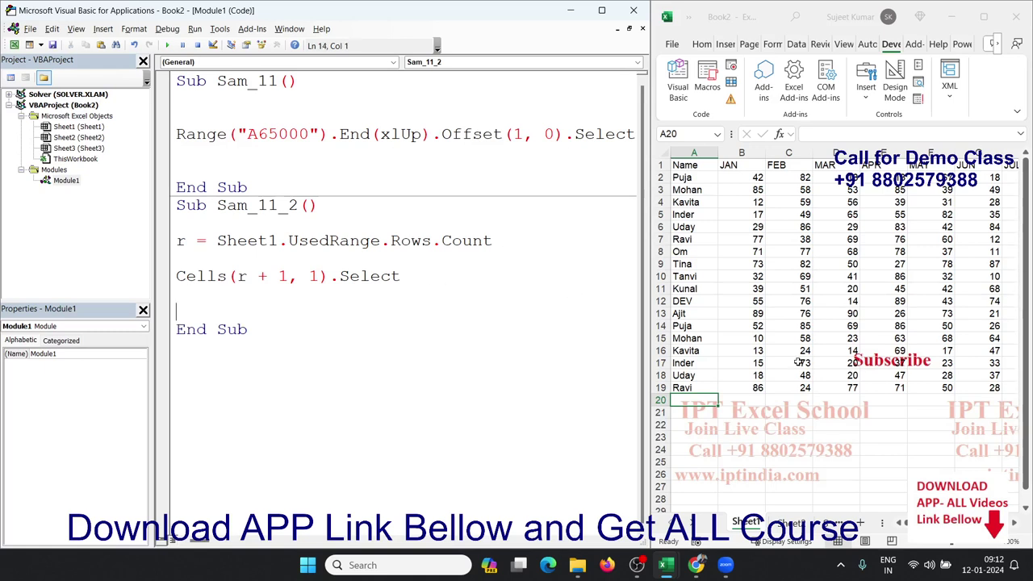
Step: Switch windows with Alt+F11 and highlight the Cells row and column arguments
key("alt+F11")
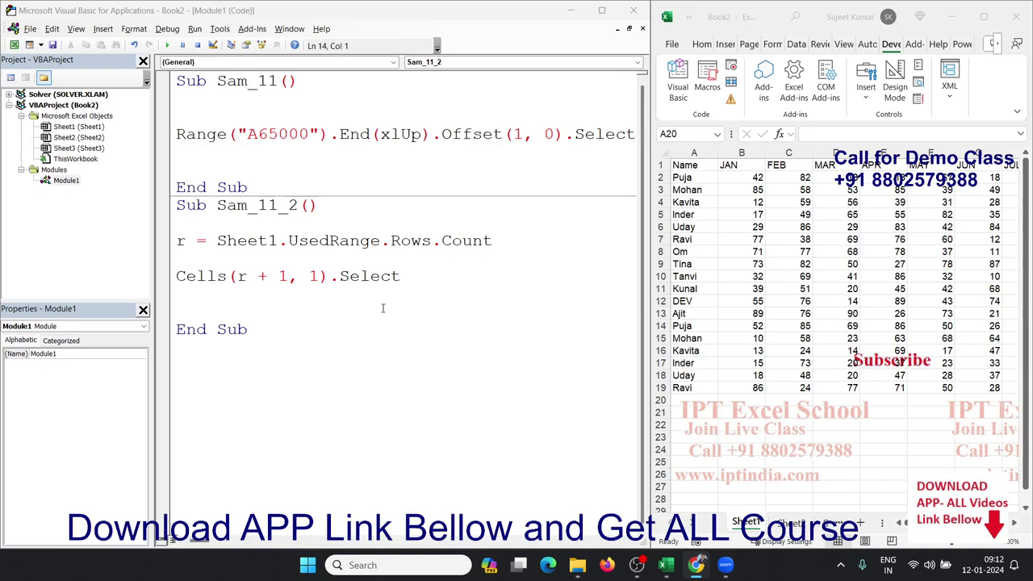
double_click(321, 277)
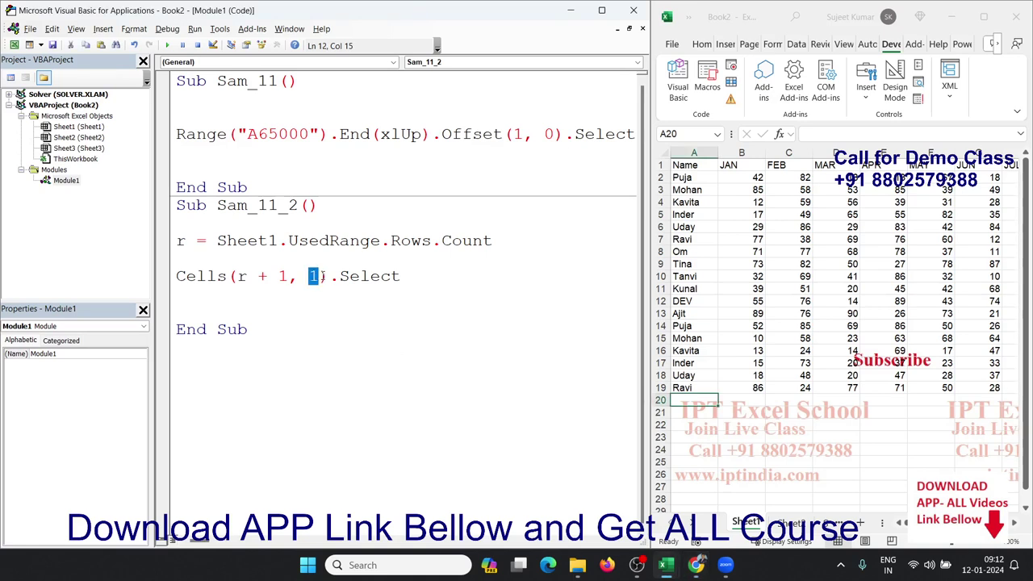
left_click(283, 322)
left_click(282, 279)
left_click(270, 322)
Step: Paste a copy of Sam_11_2 below it and rename the copy Sam_11_3
left_click_drag(269, 322, 171, 207)
key("ctrl+c")
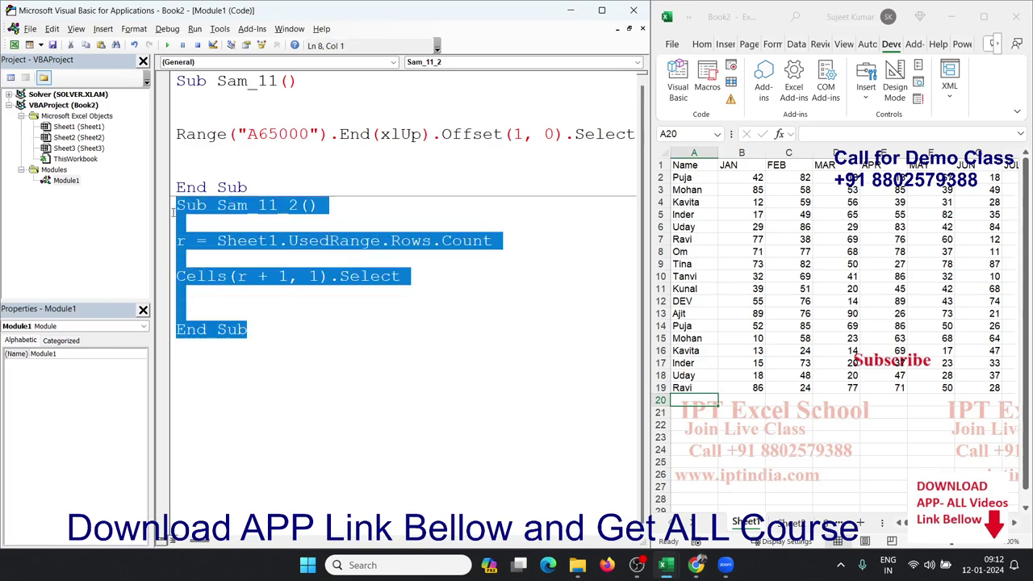
left_click(224, 341)
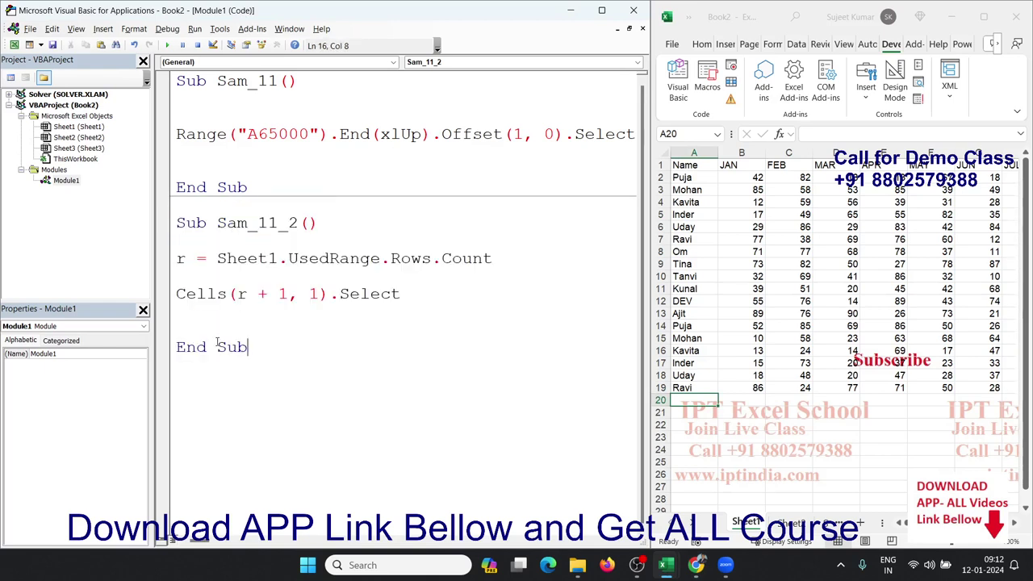
left_click(240, 373)
key("ctrl+v")
left_click(296, 364)
key("BackSpace")
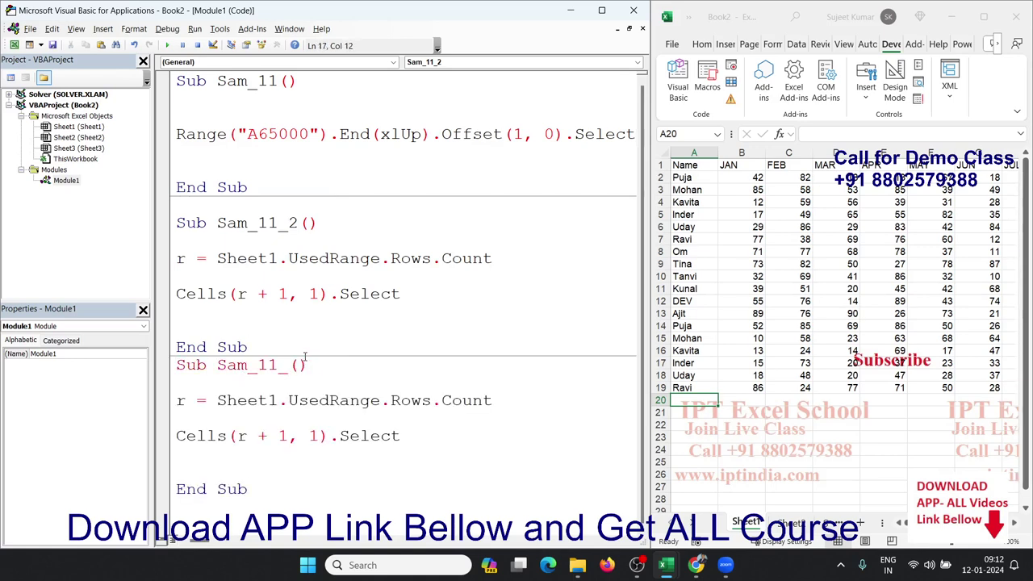
type("3")
Step: Change Sam_11_3's count line to r = Sheet1.UsedRange.Columns.Count
double_click(504, 403)
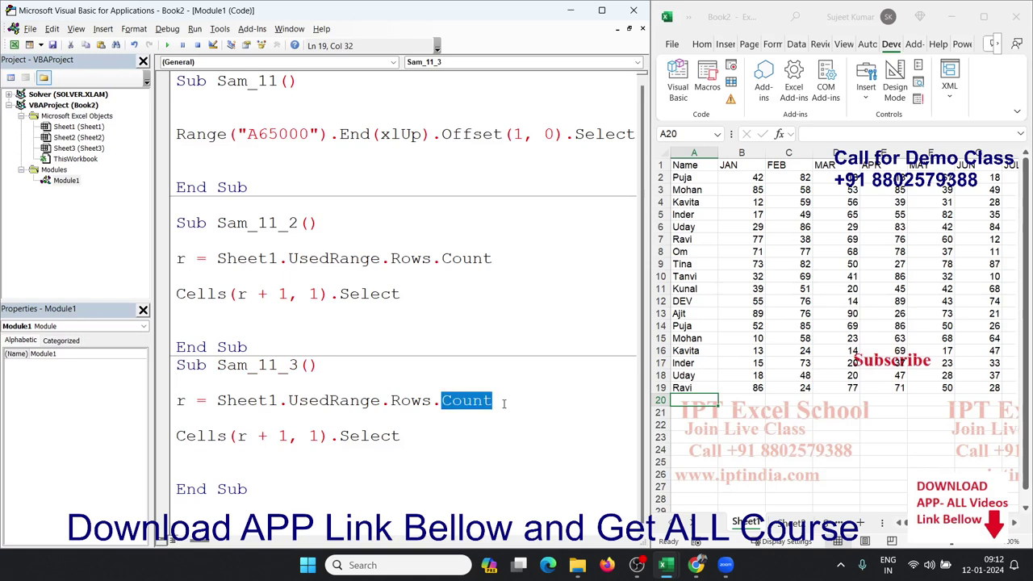
key("BackSpace")
key("BackSpace")
key("BackSpace")
key("BackSpace")
key("BackSpace")
key("BackSpace")
key("BackSpace")
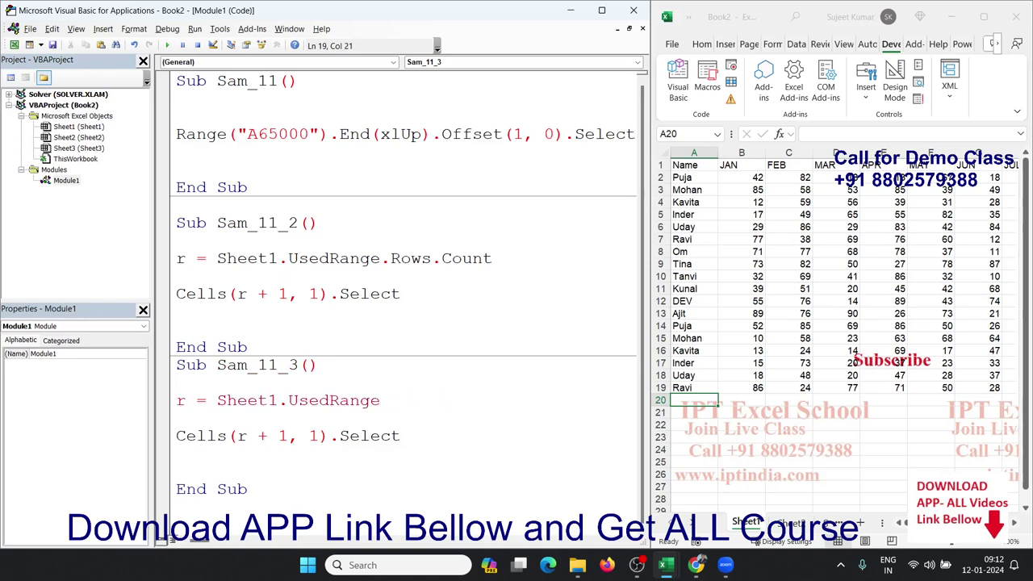
type(".co")
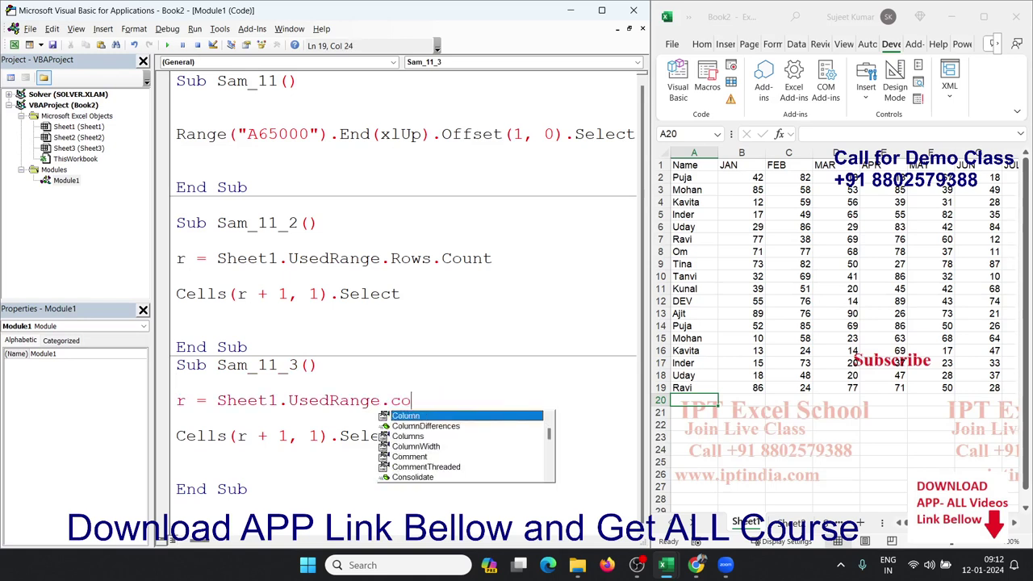
key("Down")
key("Down")
key("Tab")
type(".c")
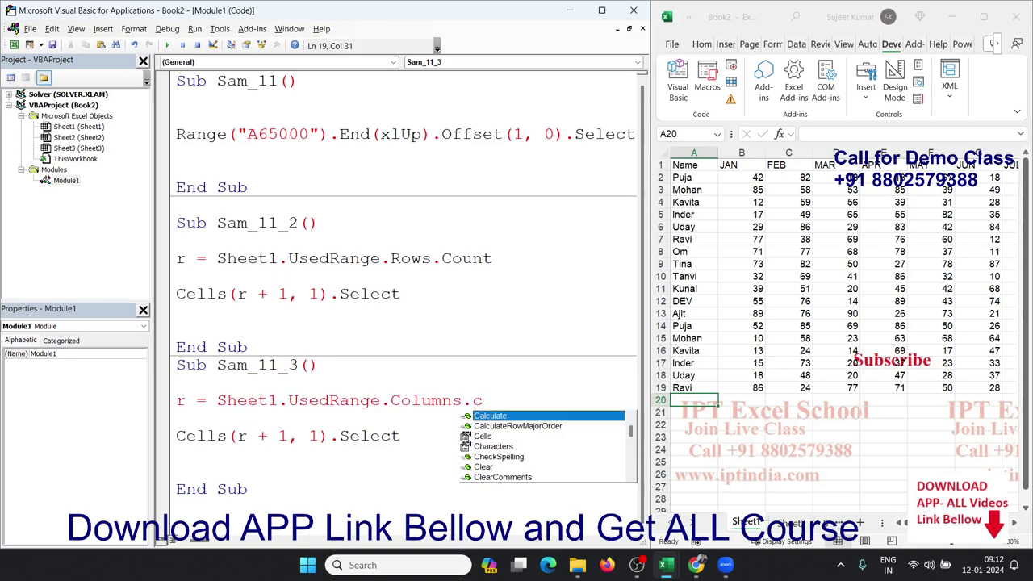
type("ou")
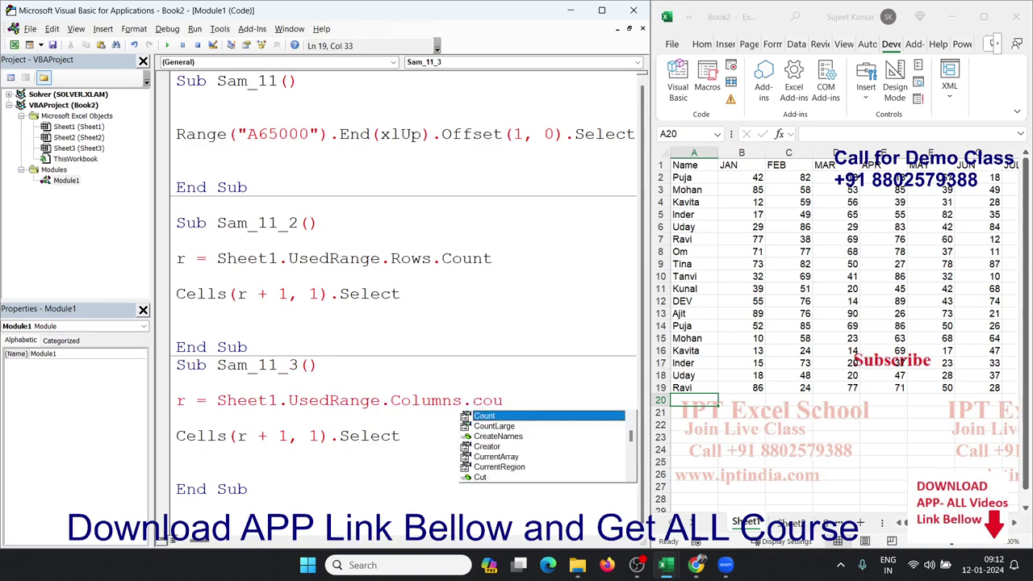
key("Tab")
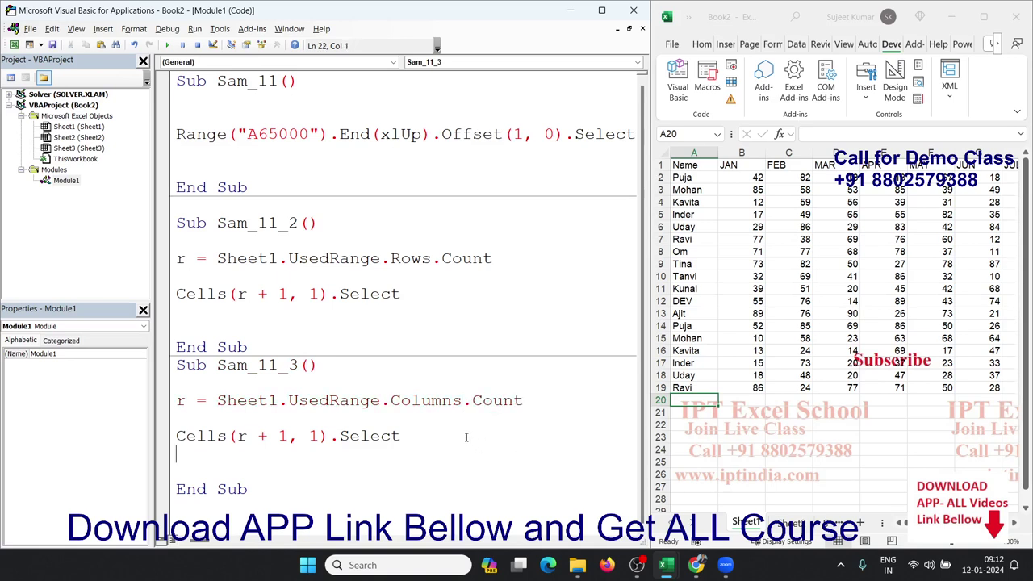
Step: Replace the Cells line with Cells(1, r + 1).Select and run it with F5, reaching I1
left_click_drag(401, 436, 279, 435)
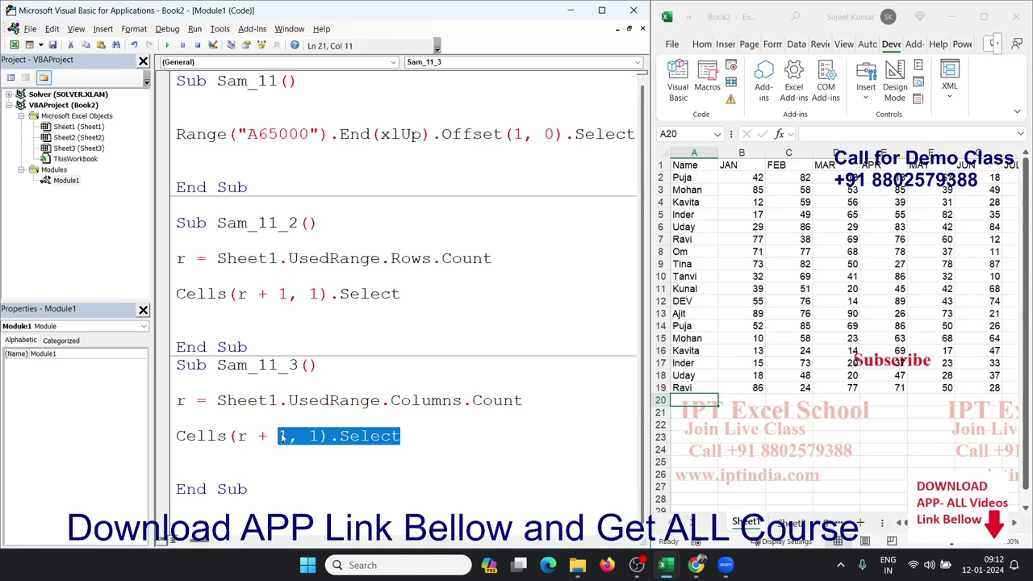
key("BackSpace")
key("BackSpace")
key("BackSpace")
key("BackSpace")
key("BackSpace")
key("BackSpace")
key("BackSpace")
key("BackSpace")
key("BackSpace")
key("BackSpace")
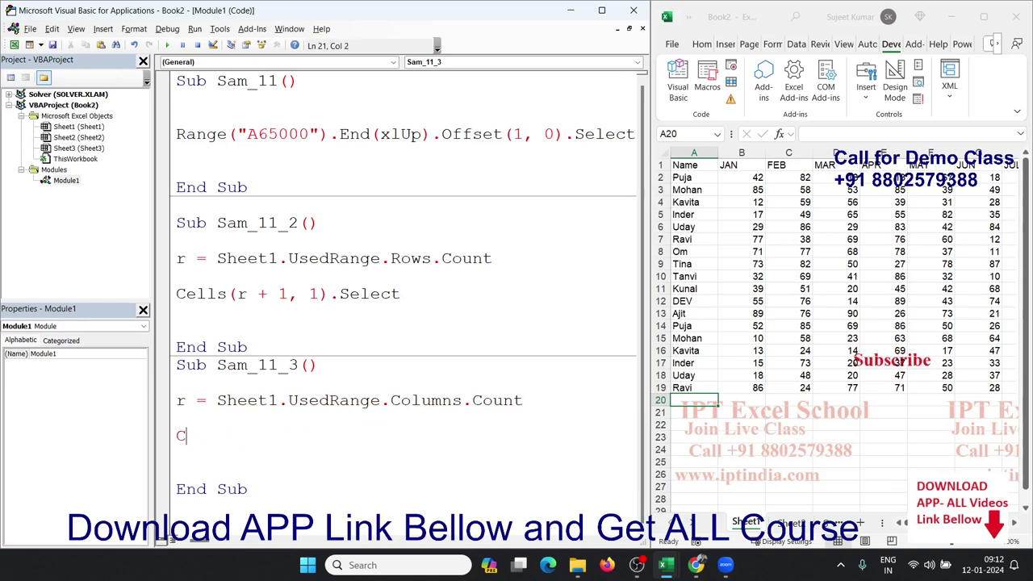
key("BackSpace")
type("cells")
type("(1")
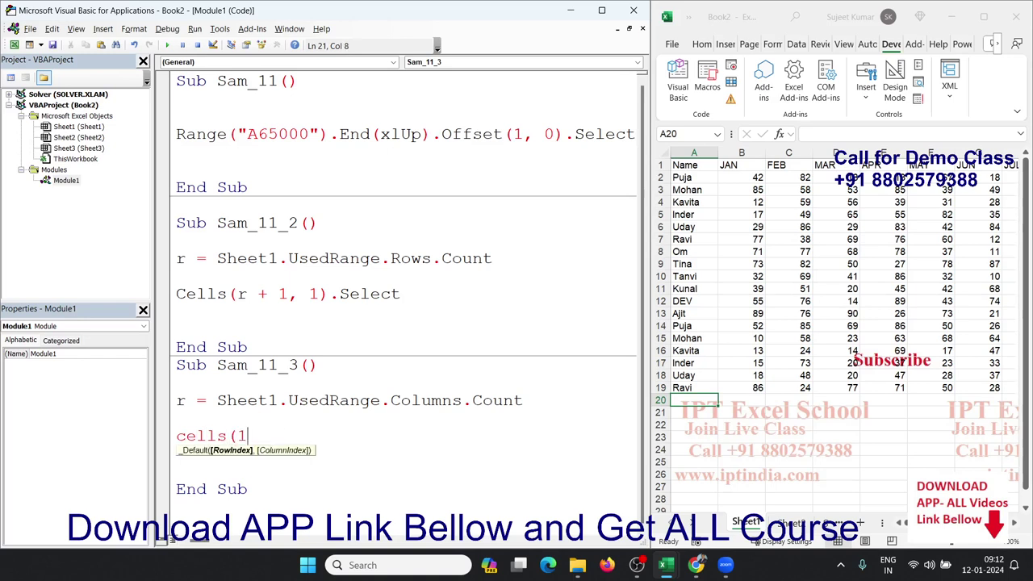
type(",r+")
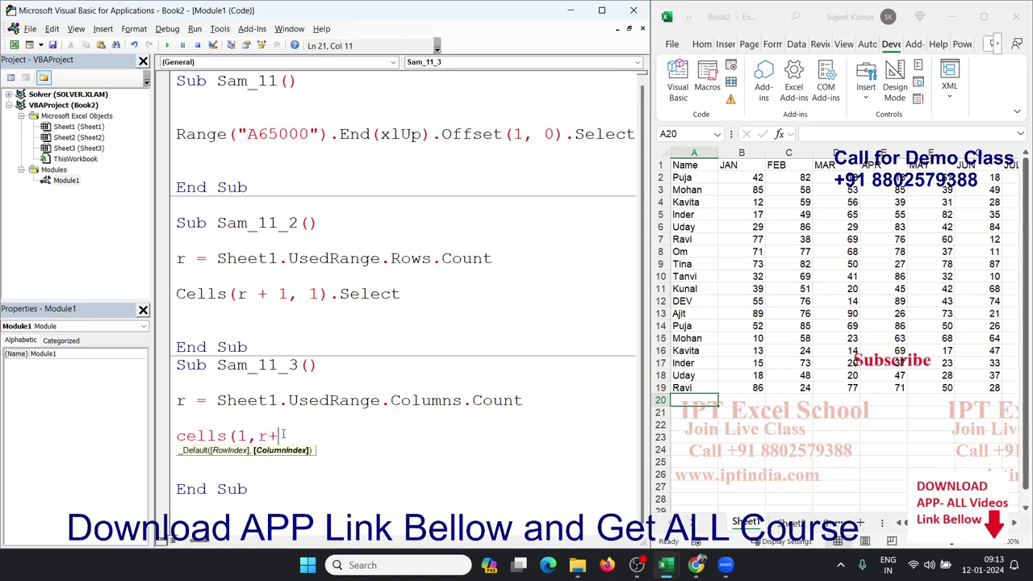
type("1)")
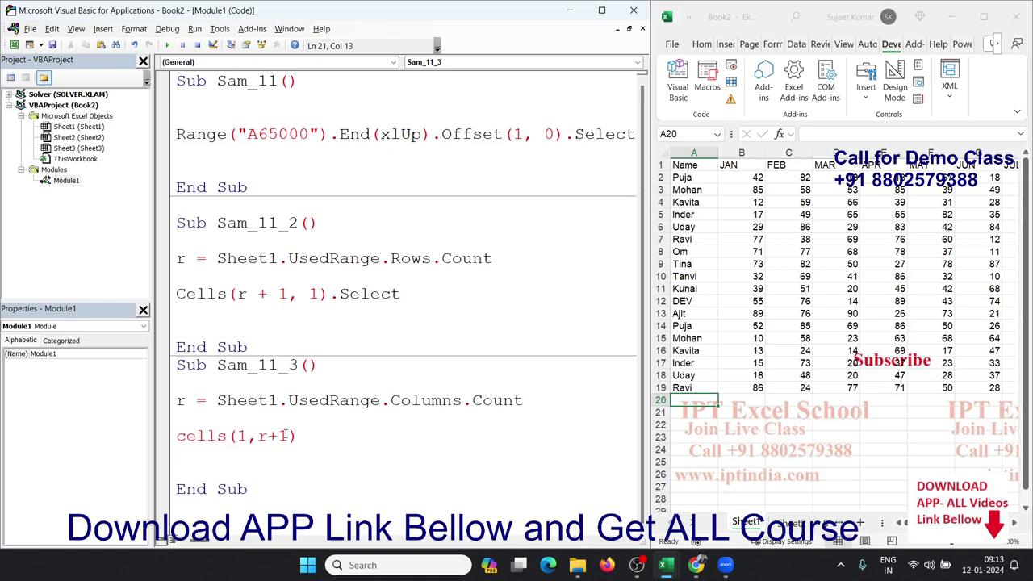
type(".selec")
type("t")
key("Up")
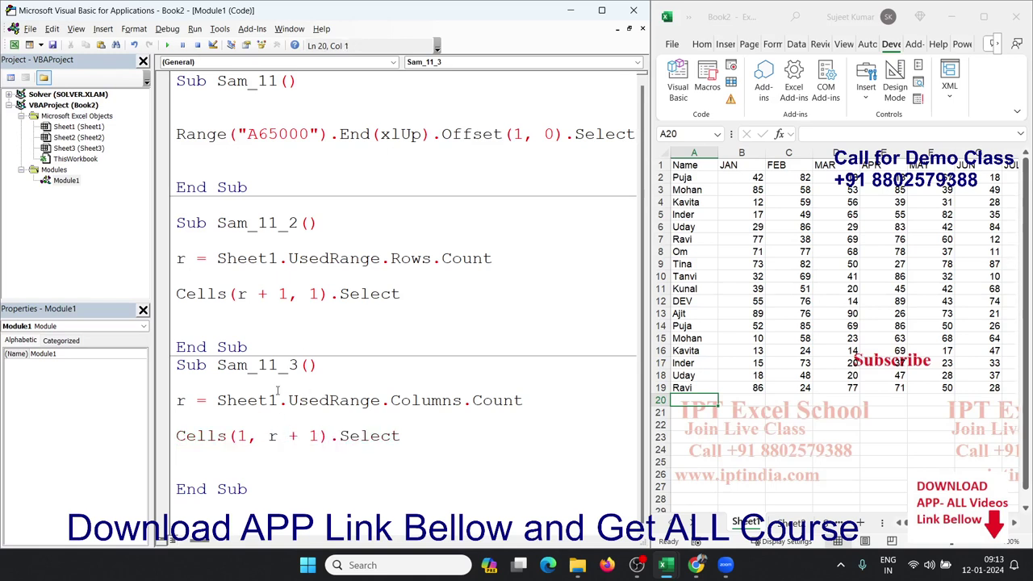
key("F5")
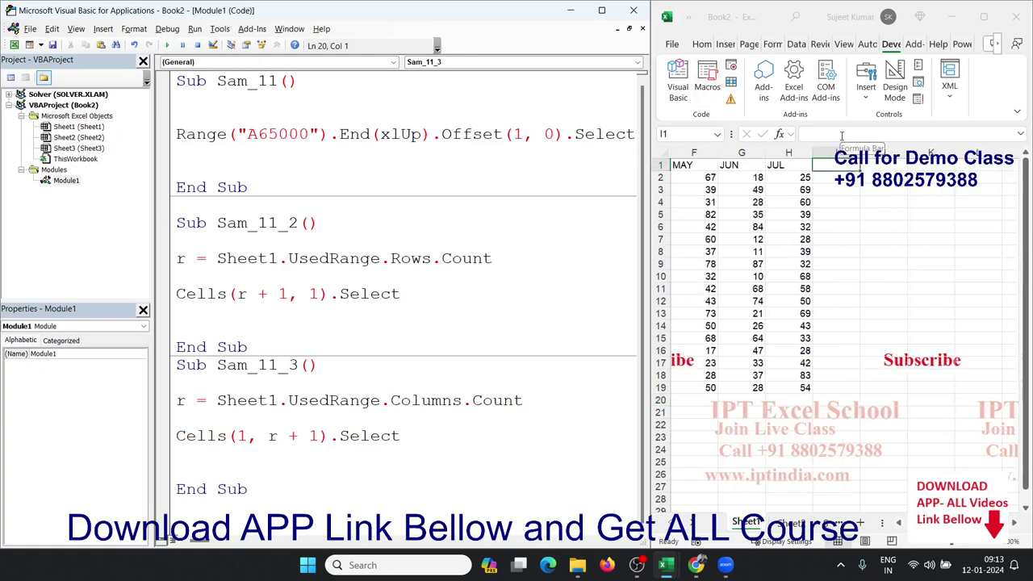
Step: Copy all of Module1's code and paste it into the sheet at J2, filling down to J25
left_click(314, 325)
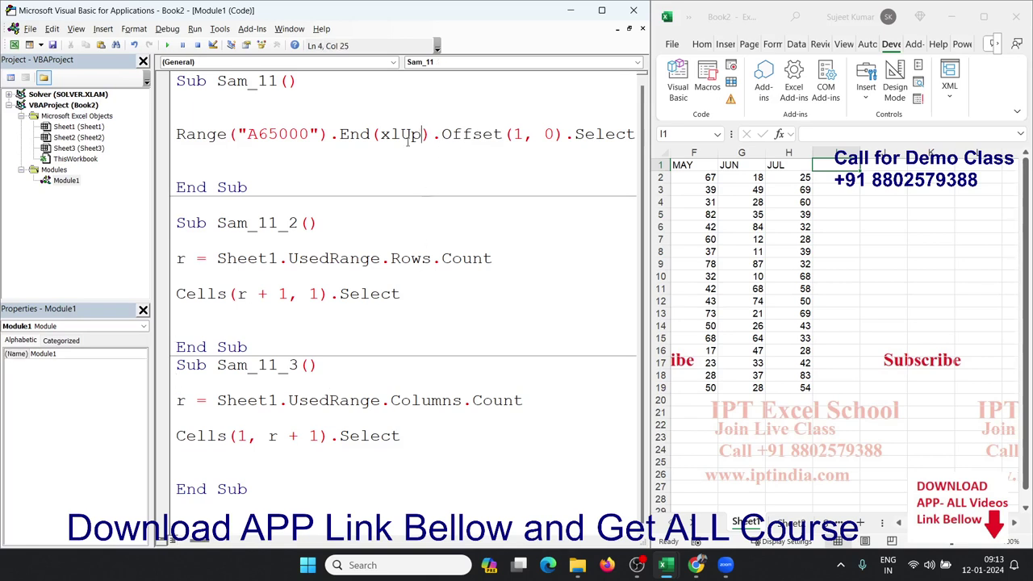
left_click_drag(401, 134, 173, 131)
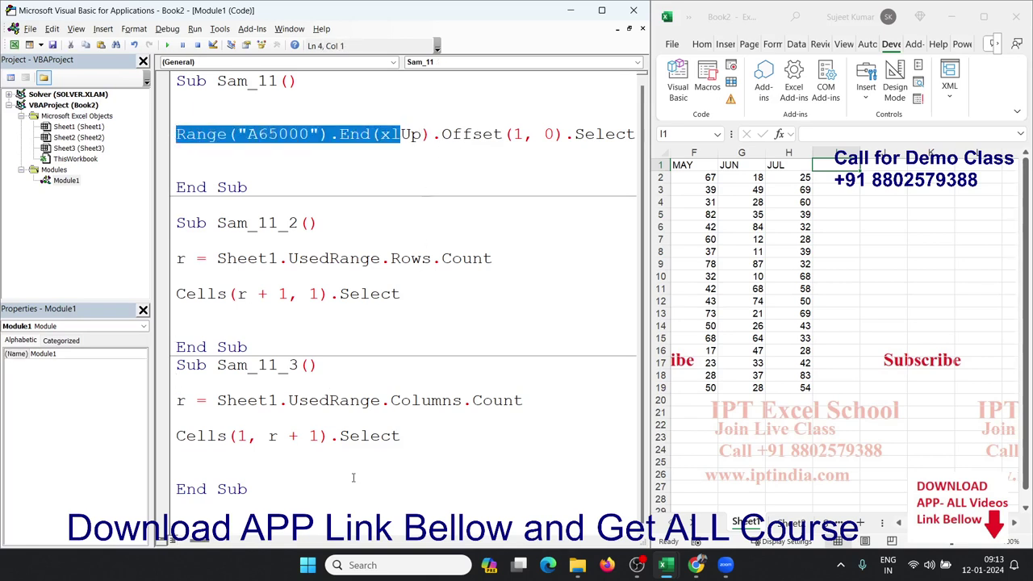
mouse_move(332, 491)
left_mouse_down()
mouse_move(206, 65)
mouse_move(177, 71)
left_mouse_up()
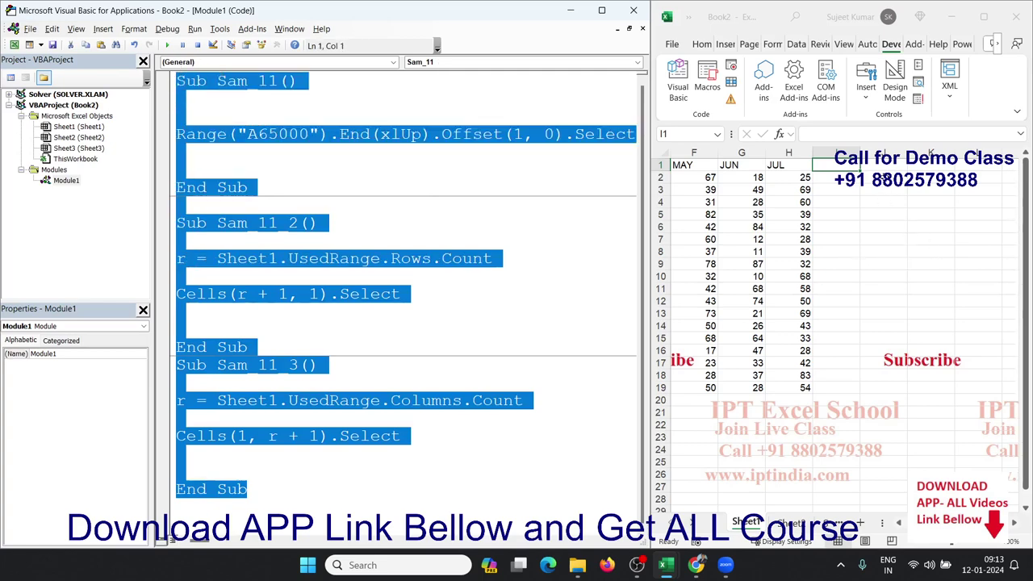
left_click(884, 177)
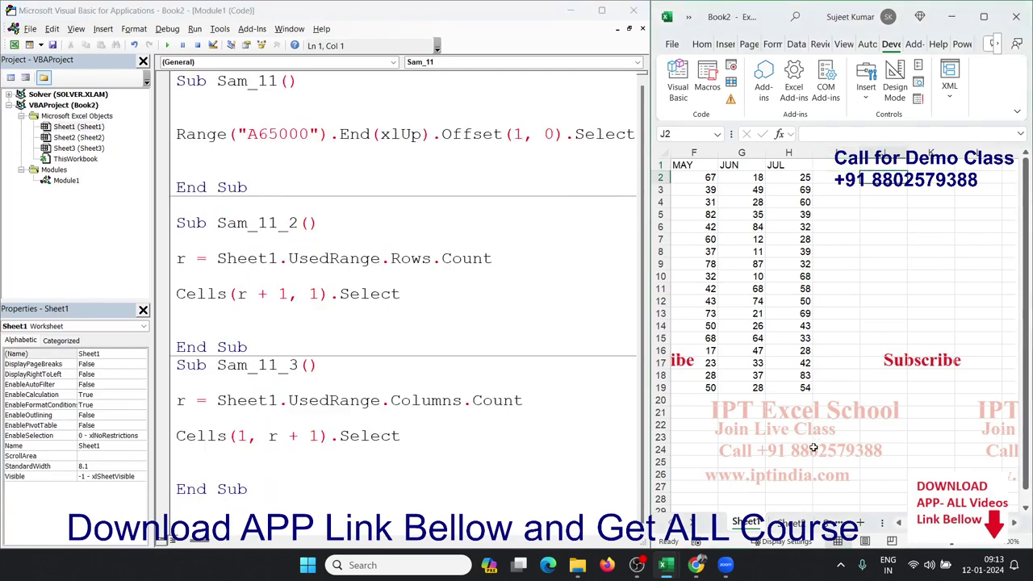
type("Sub Sam_11()   Range(\"A65000\").End(xlUp).Offset(1, 0).Select   End Sub  Sub Sam_11_2()  r = Sheet1.UsedRange.Rows.Count  Cells(r + 1, 1).Select   End Sub Sub Sam_11_3()  r = Sheet1.UsedRange.Columns.Count  Cells(1, r + 1).Select   End Sub")
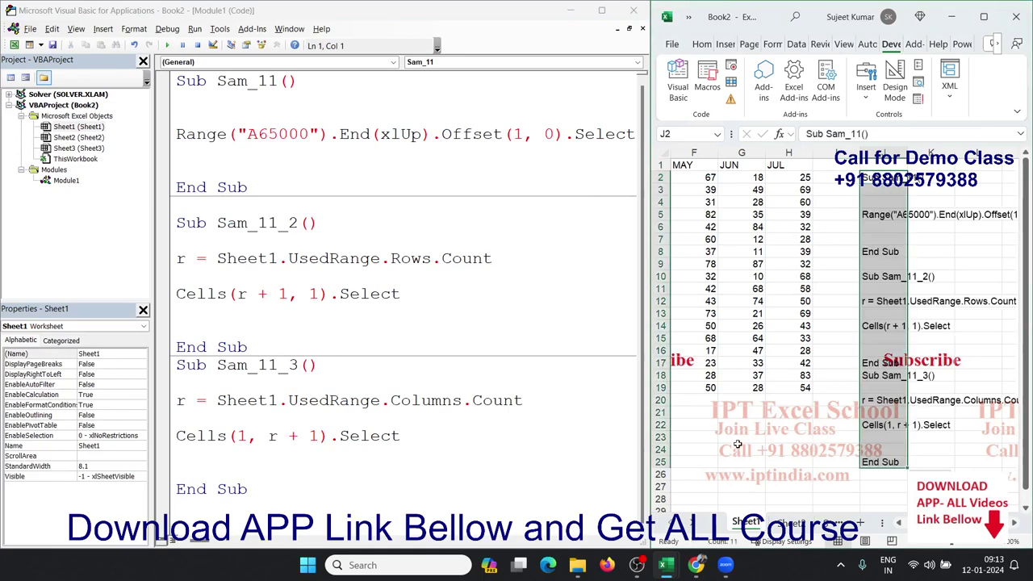